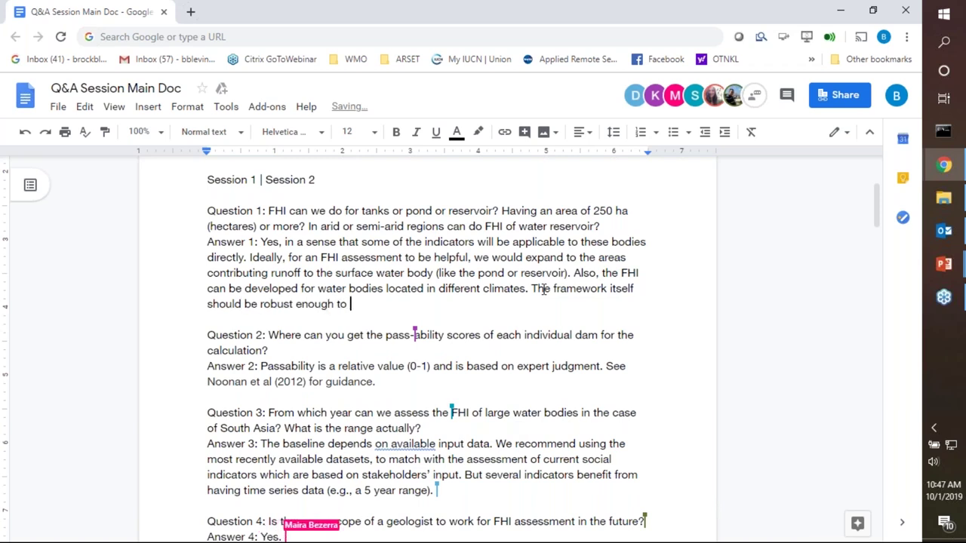
- Complete the last sentence of Answer 1 so it ends with "apply in different regions."
{"action": "type", "text": "in "}
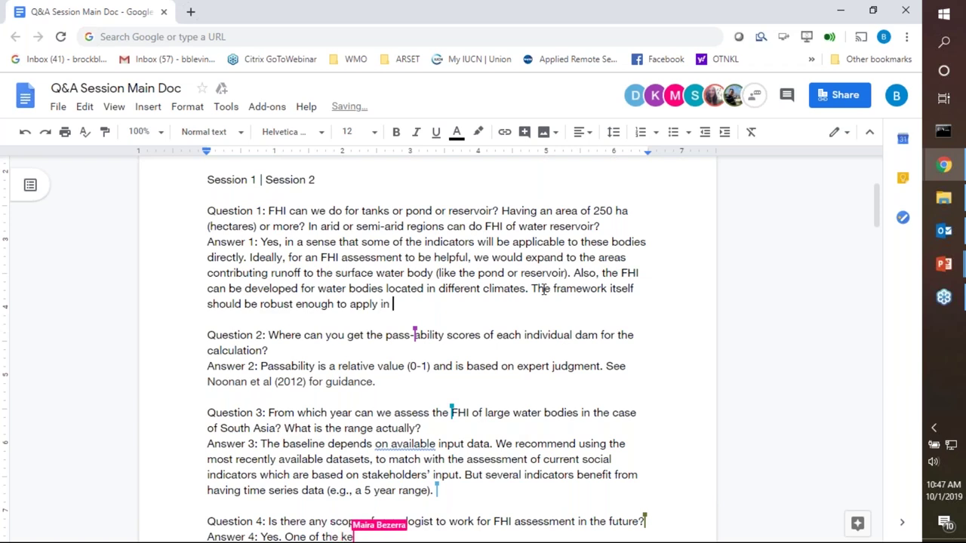
{"action": "type", "text": "different regions."}
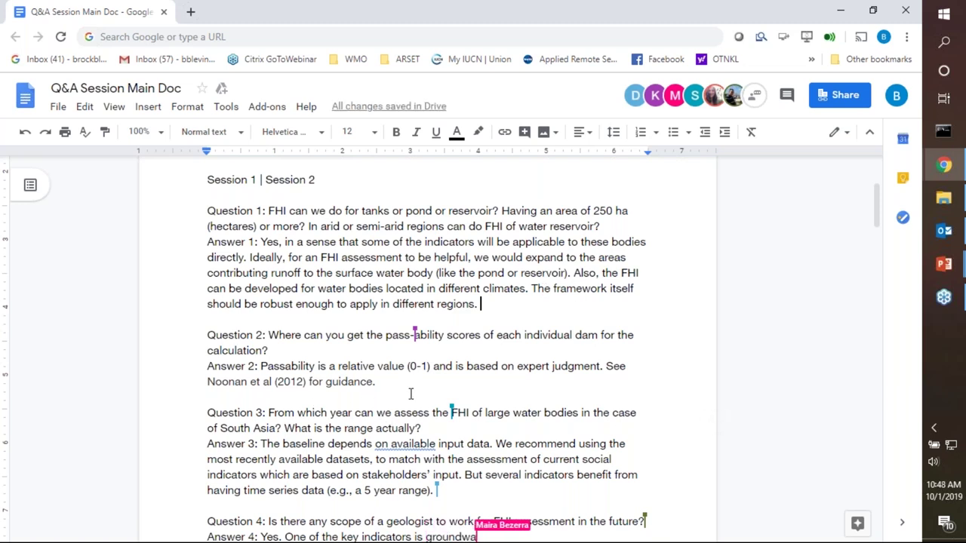
- Add the sentence "See the paper as a guide for different values used." to the end of Answer 2
{"action": "left_click", "coordinate": [394, 383]}
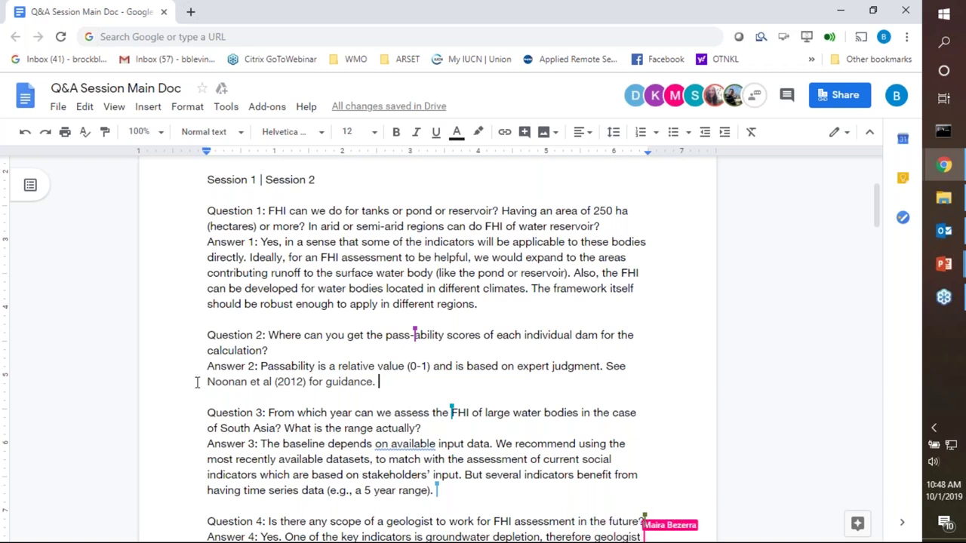
{"action": "left_click_drag", "start_coordinate": [208, 382], "coordinate": [306, 384]}
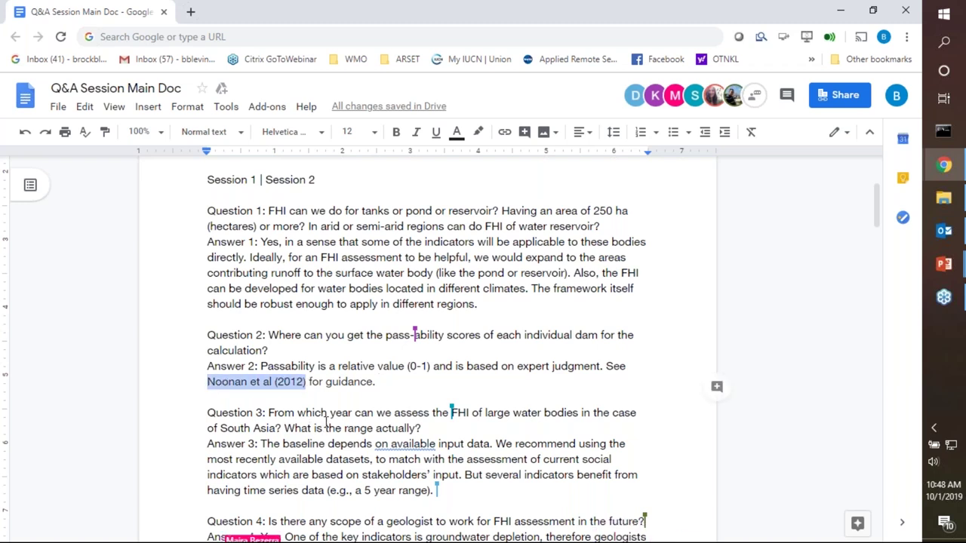
{"action": "left_click", "coordinate": [406, 383]}
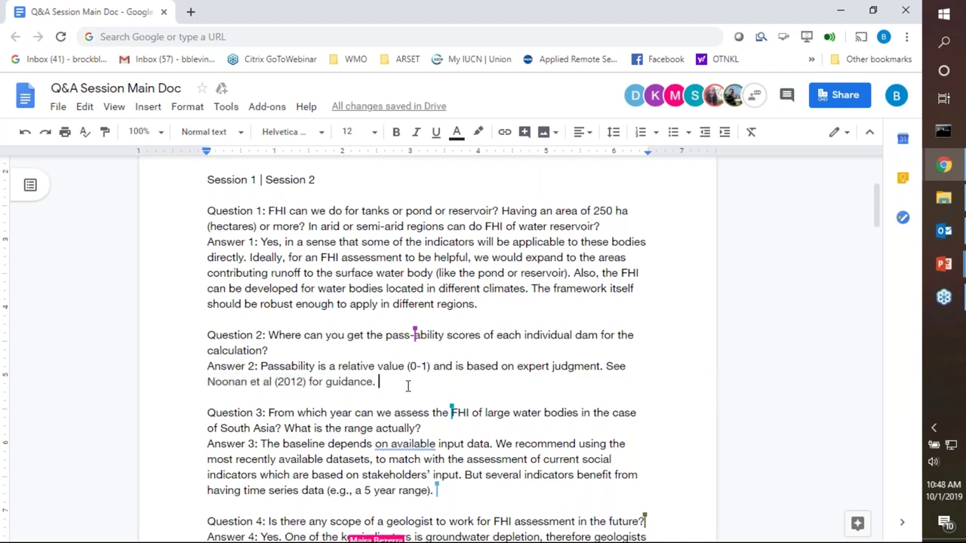
{"action": "type", "text": "See "}
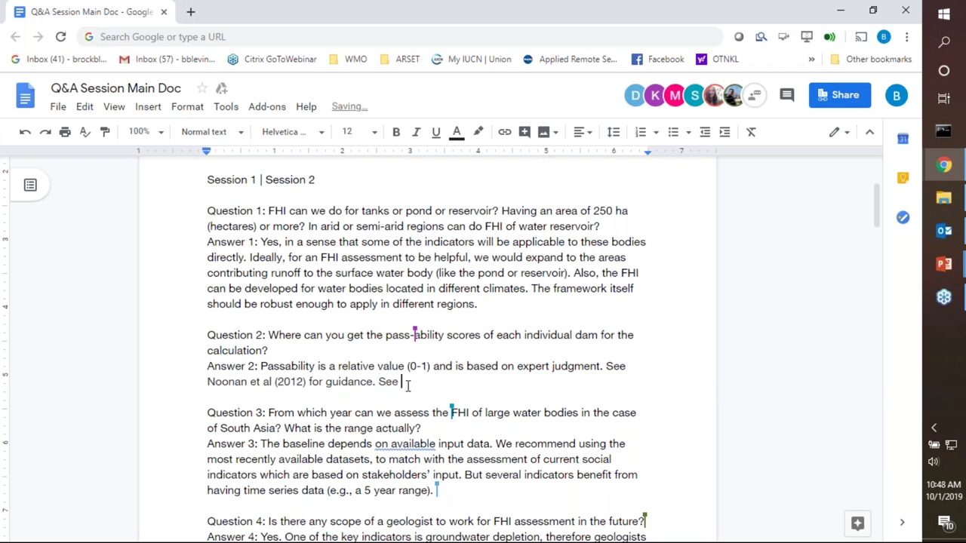
{"action": "type", "text": "the papaer a"}
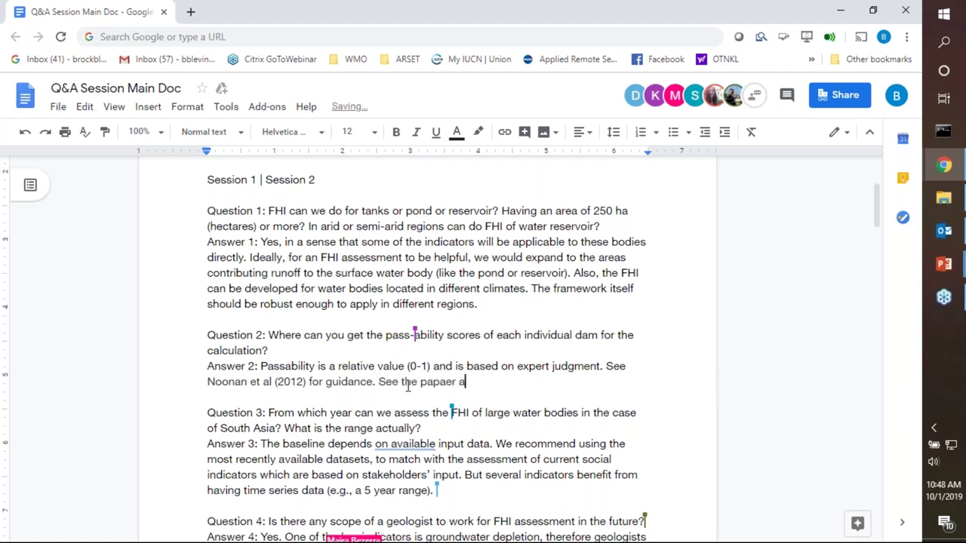
{"action": "type", "text": "s a guide"}
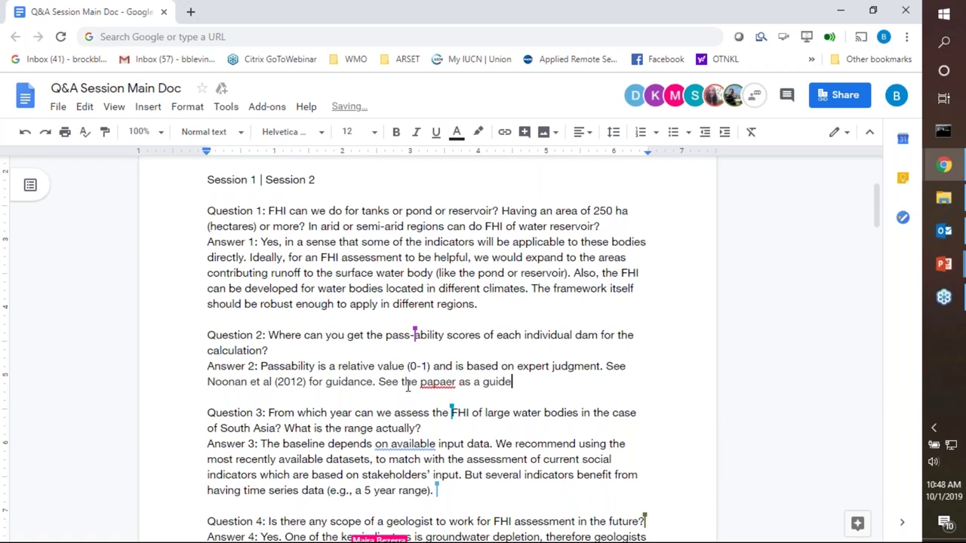
{"action": "type", "text": " for diff"}
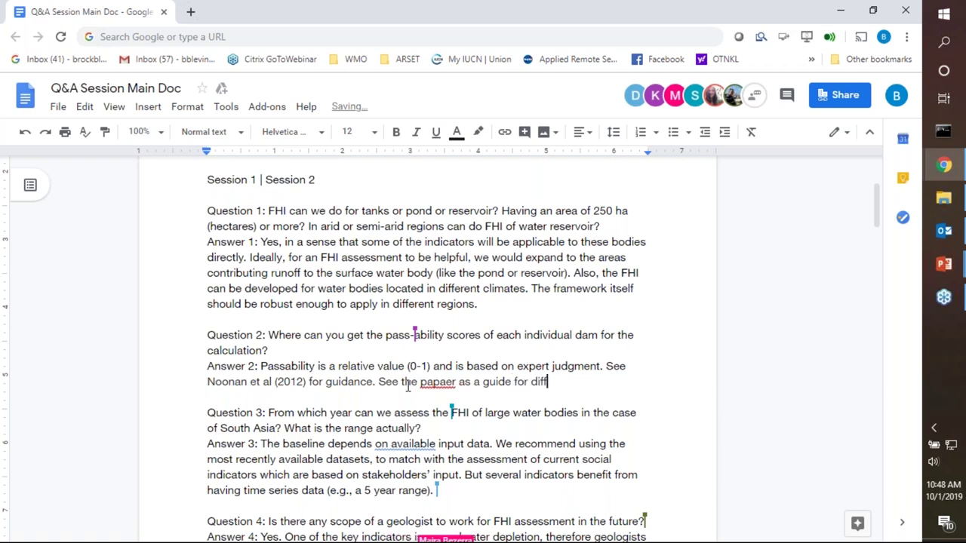
{"action": "type", "text": "erent values "}
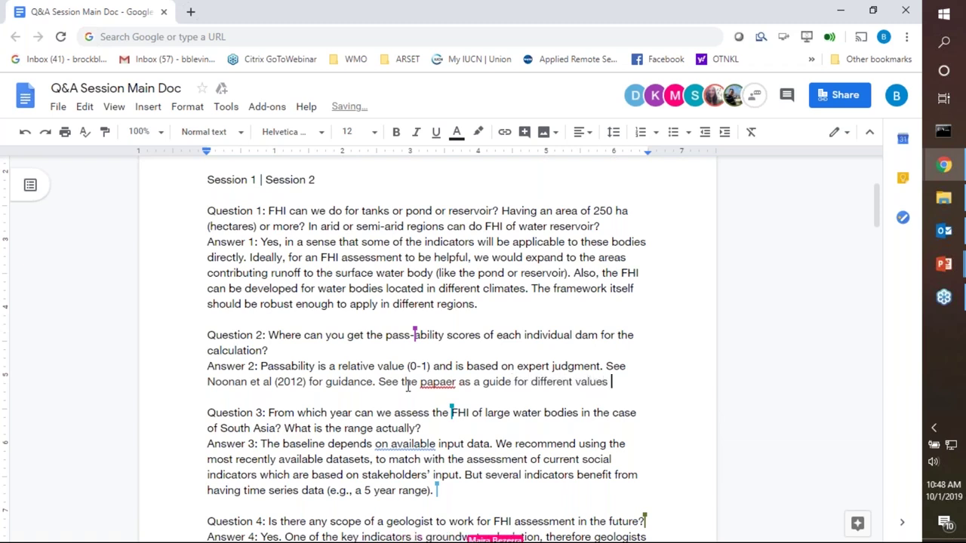
{"action": "type", "text": "used."}
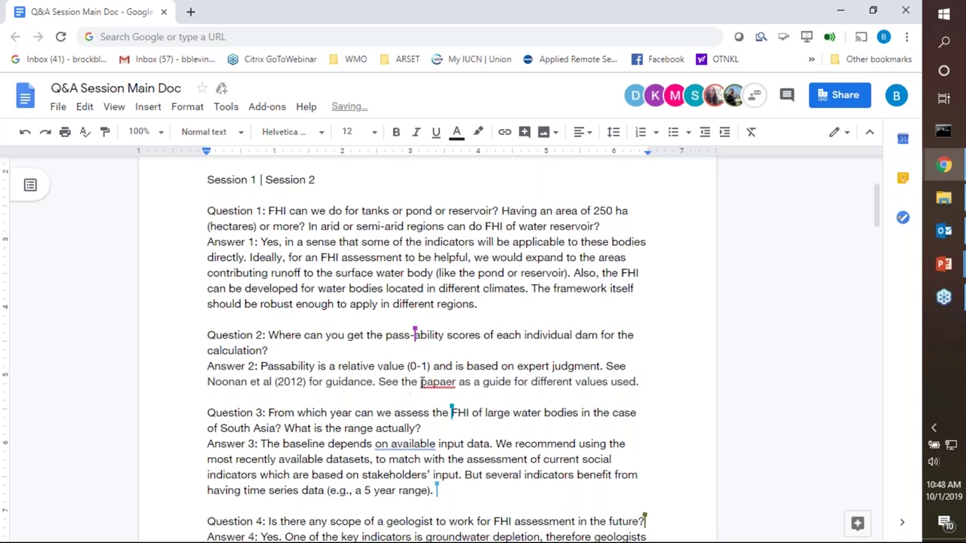
{"action": "left_click", "coordinate": [443, 381]}
{"action": "key", "text": "BackSpace"}
- Correct the misspelled "committes" to "committees" in Answer 4 using the spelling suggestion
{"action": "scroll", "coordinate": [462, 408], "scroll_direction": "down", "scroll_amount": 3}
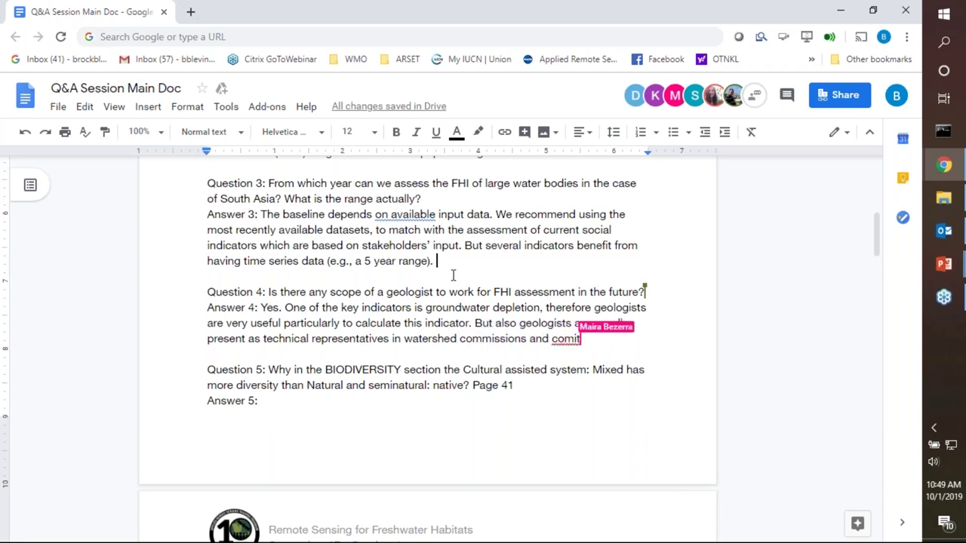
{"action": "scroll", "coordinate": [452, 275], "scroll_direction": "down", "scroll_amount": 1}
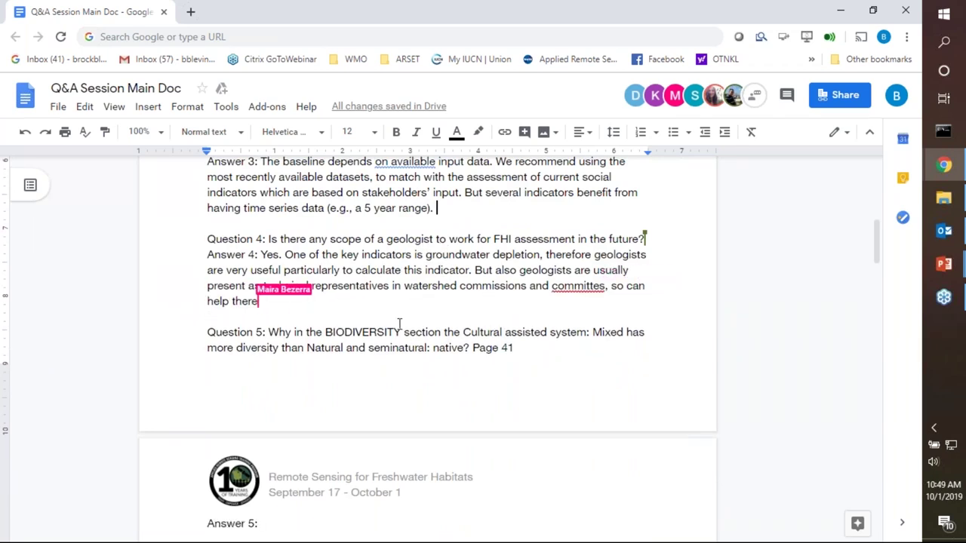
{"action": "left_click", "coordinate": [564, 287]}
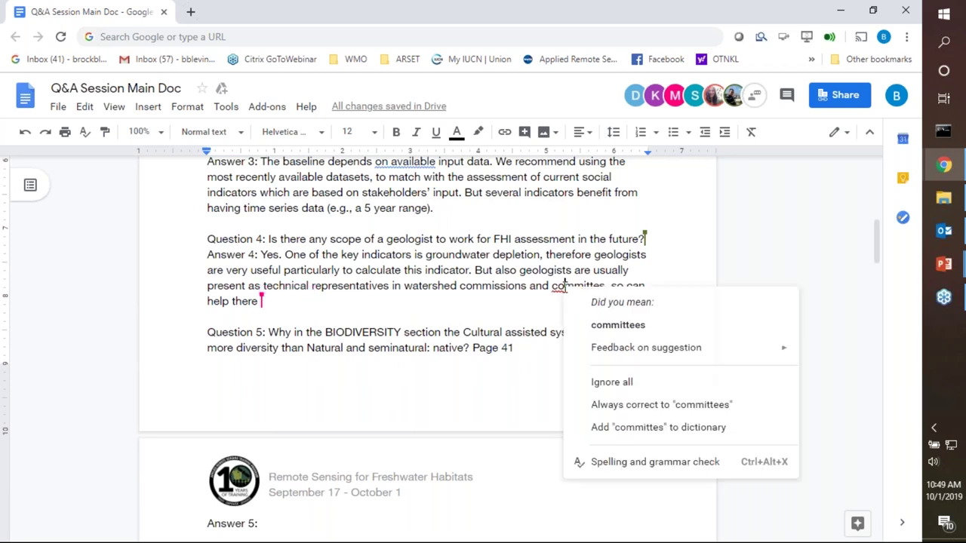
{"action": "left_click", "coordinate": [604, 321]}
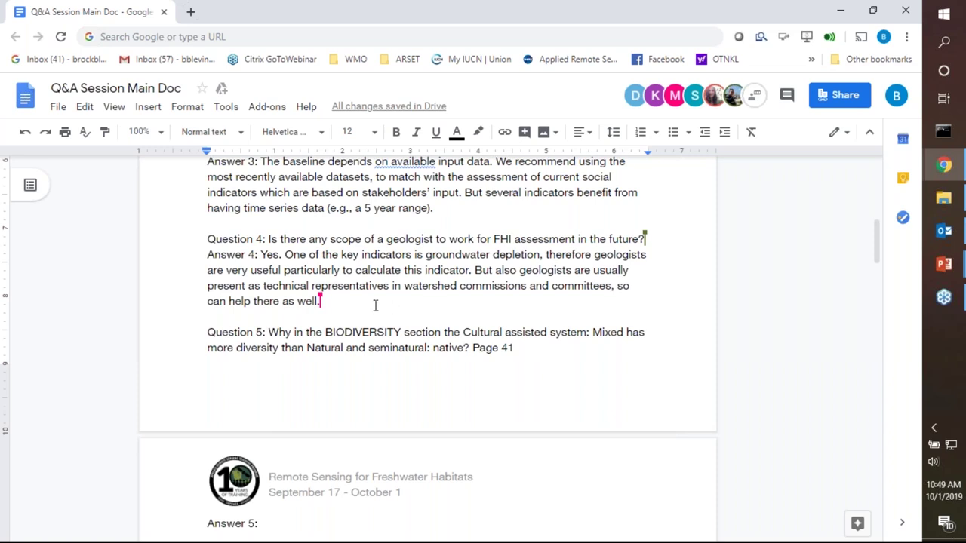
- Append "Currently groundwater is represented by a simple indicator but we hope to expand that." to the end of Answer 4
{"action": "double_click", "coordinate": [347, 304]}
{"action": "key", "text": "BackSpace"}
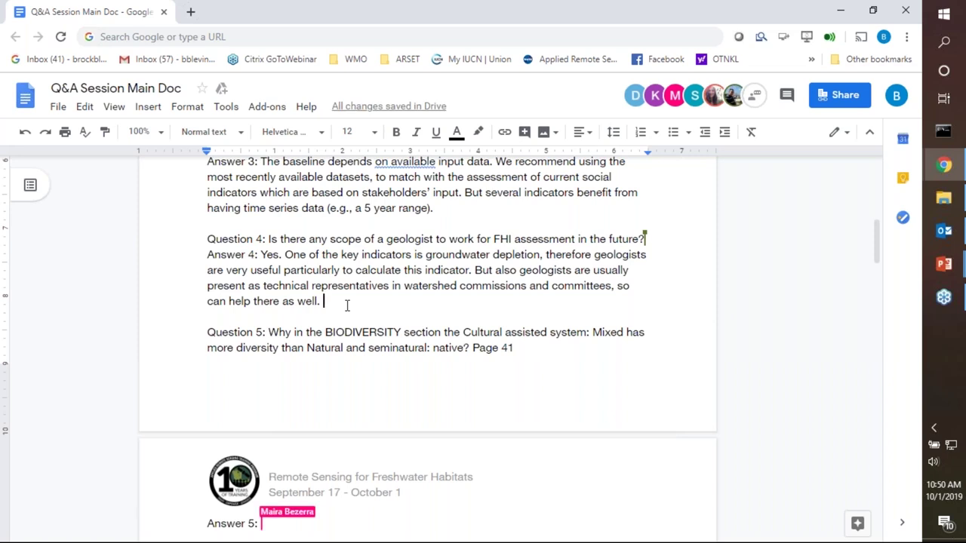
{"action": "type", "text": "Current"}
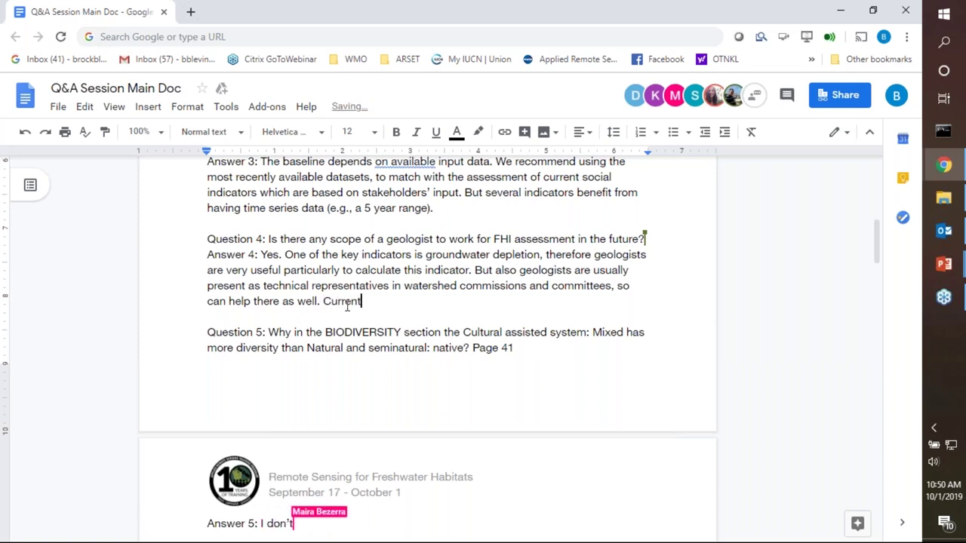
{"action": "type", "text": "ly gr"}
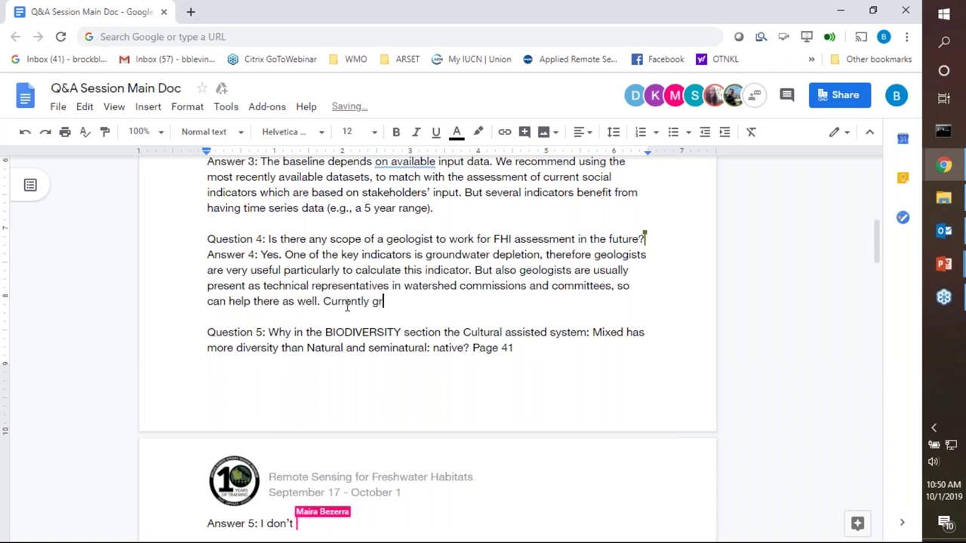
{"action": "type", "text": "oundwater "}
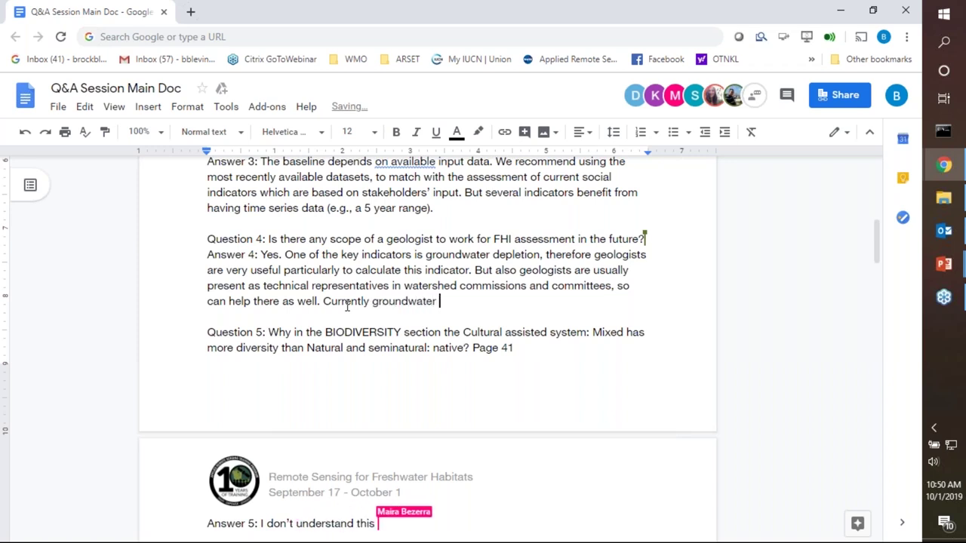
{"action": "type", "text": "is represenr"}
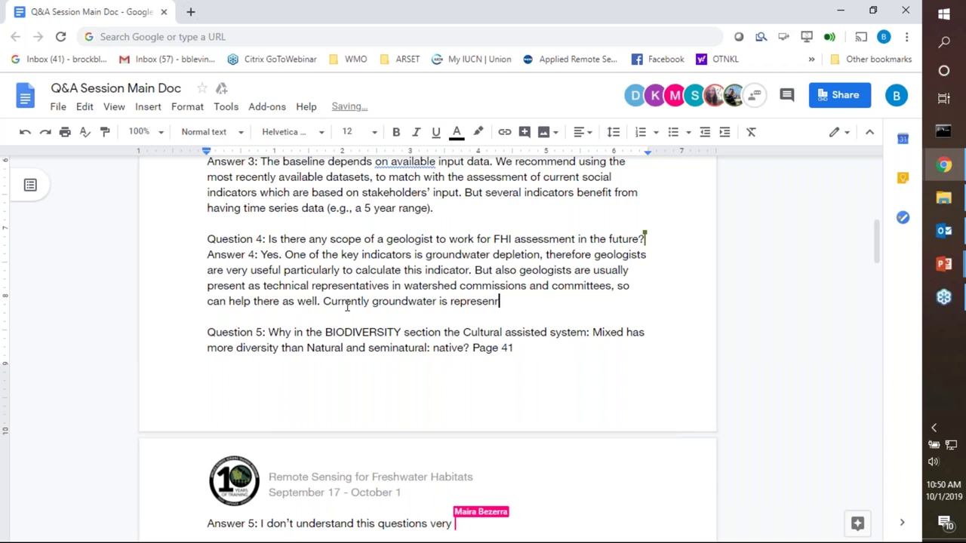
{"action": "key", "text": "BackSpace"}
{"action": "type", "text": "ted by a"}
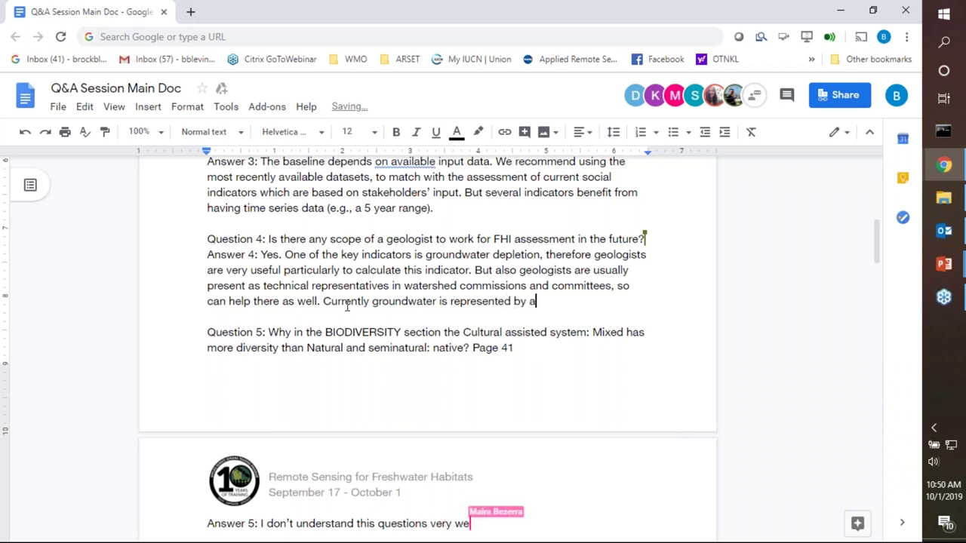
{"action": "type", "text": " simepl ind"}
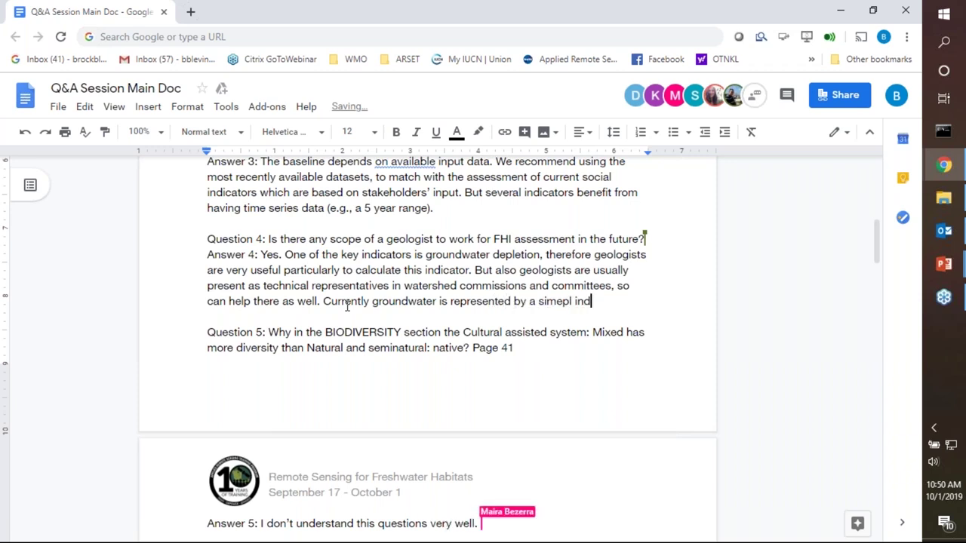
{"action": "type", "text": "icator bu"}
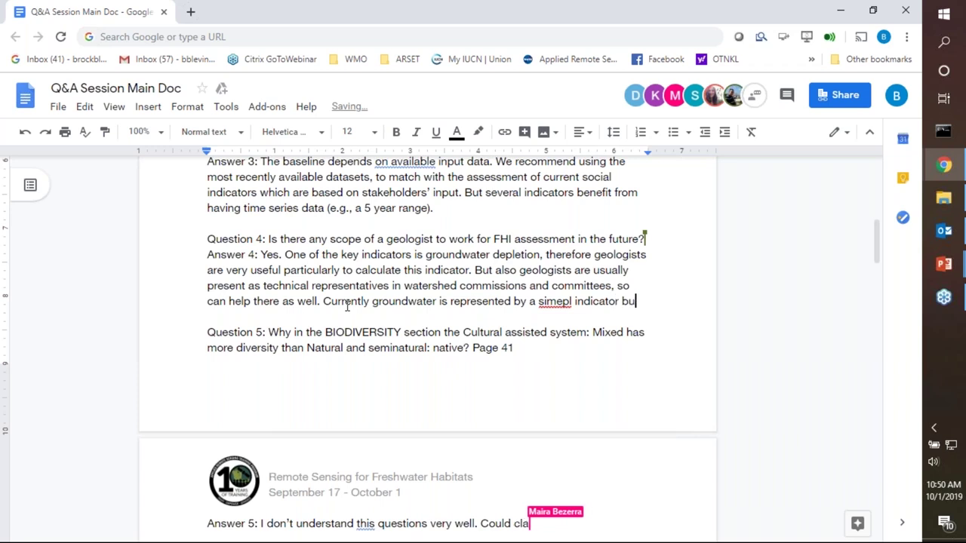
{"action": "type", "text": "t we hope to "}
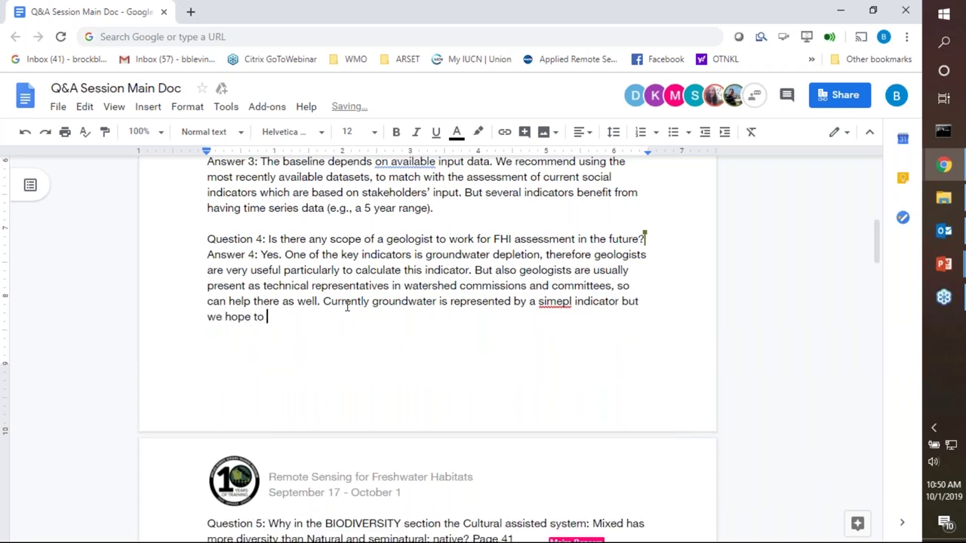
{"action": "type", "text": "expand that."}
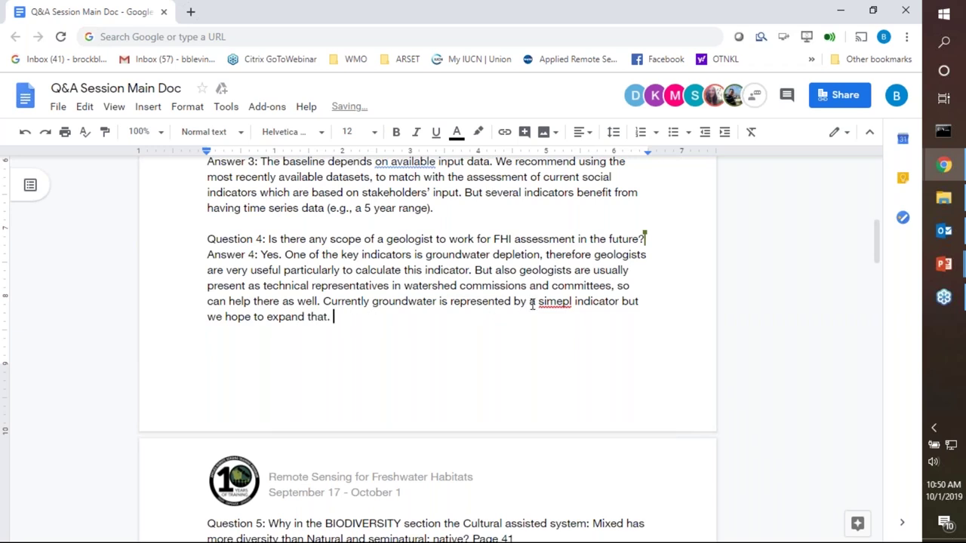
- Correct the misspelled "simepl" to "simple" in the last sentence of Answer 4
{"action": "key", "text": "BackSpace"}
{"action": "key", "text": "BackSpace"}
{"action": "key", "text": "BackSpace"}
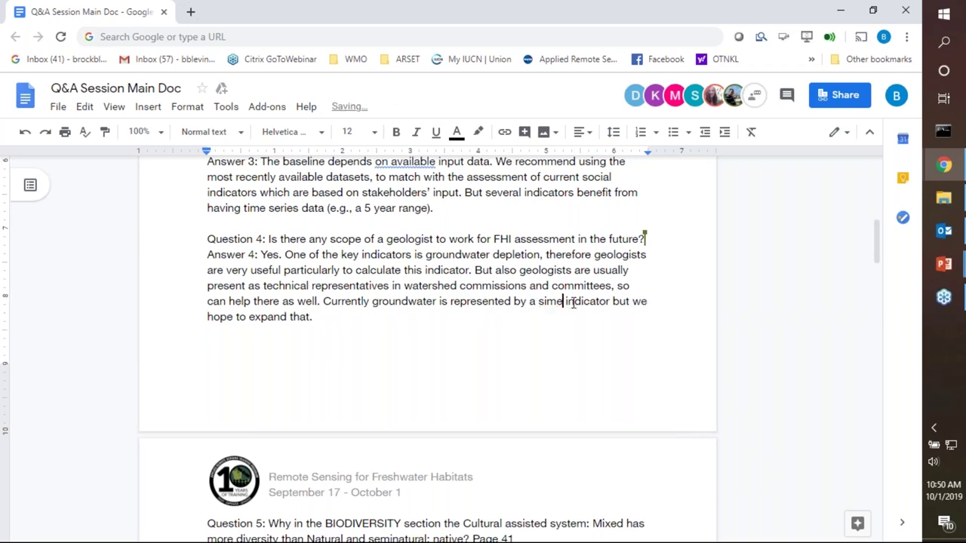
{"action": "type", "text": "ple"}
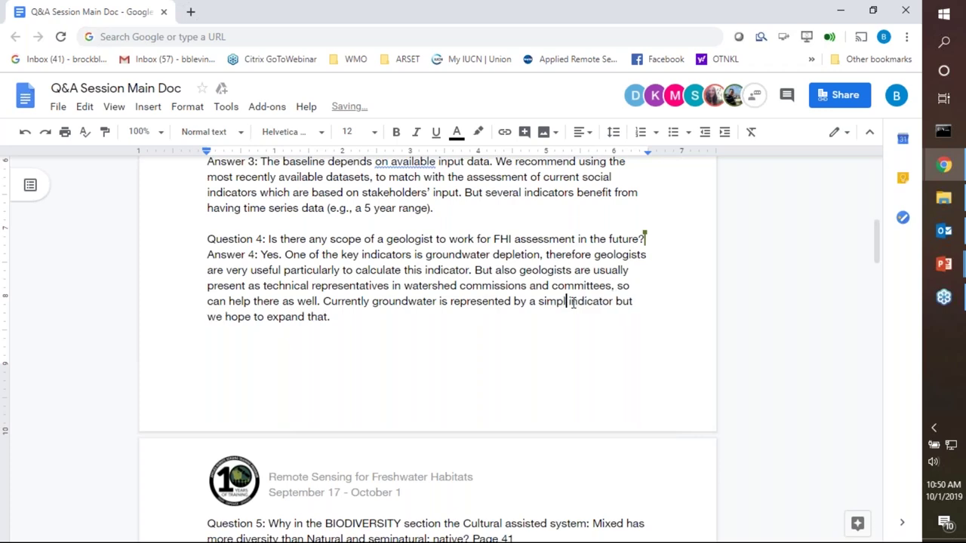
- Add "Please see the manual for clarification." to the end of Answer 5
{"action": "scroll", "coordinate": [581, 319], "scroll_direction": "down", "scroll_amount": 4}
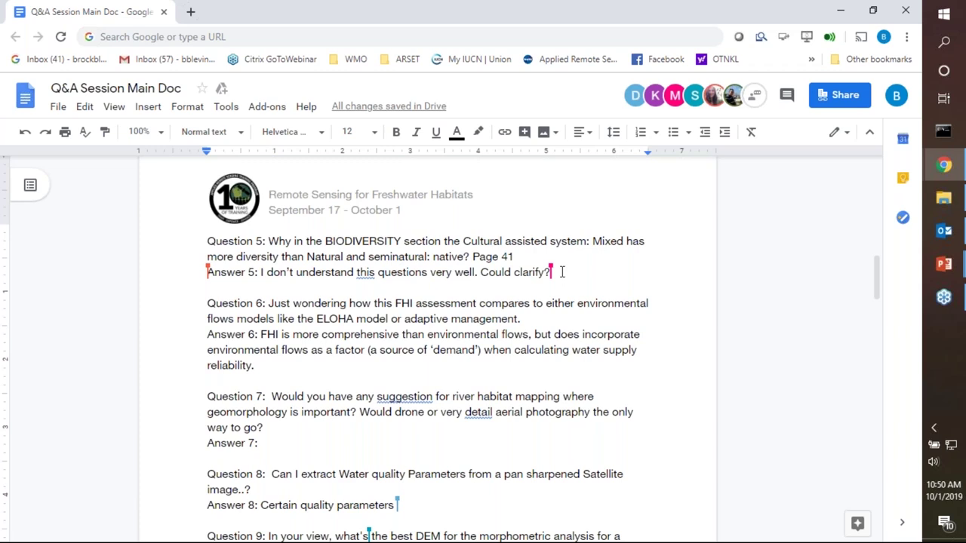
{"action": "left_click", "coordinate": [562, 272]}
{"action": "type", "text": "Please "}
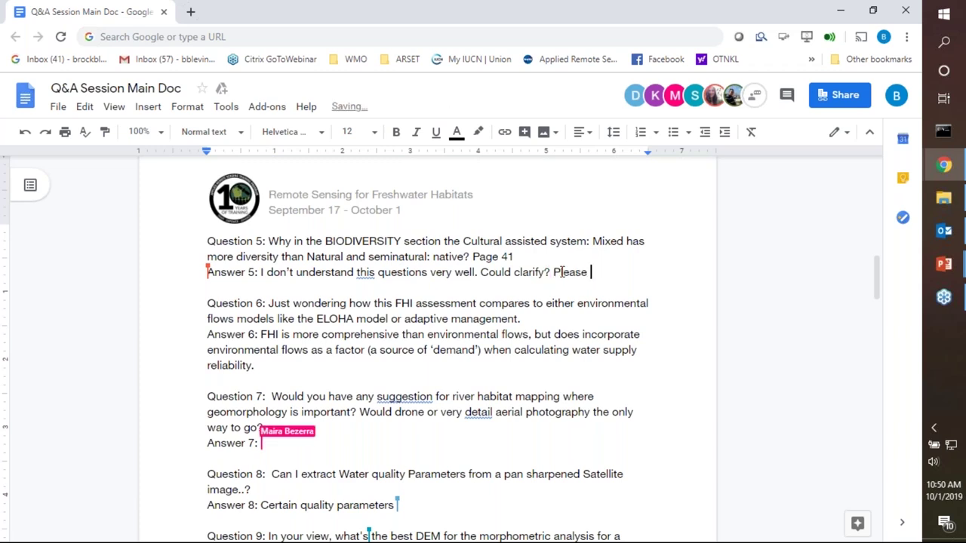
{"action": "type", "text": "see the manu"}
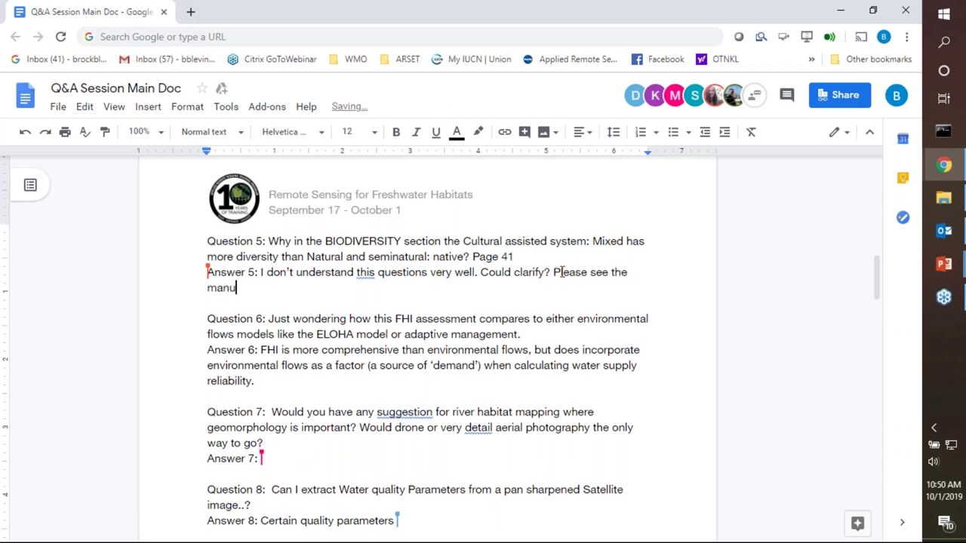
{"action": "type", "text": "al for clarification."}
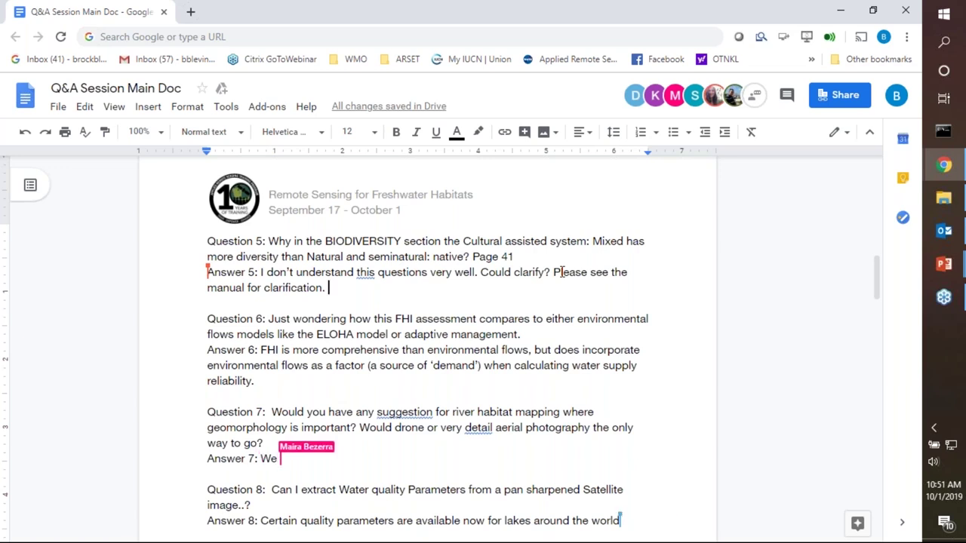
- Append the sentence "ELOHA is a method to show flow." to the end of Answer 6
{"action": "scroll", "coordinate": [629, 309], "scroll_direction": "down", "scroll_amount": 3}
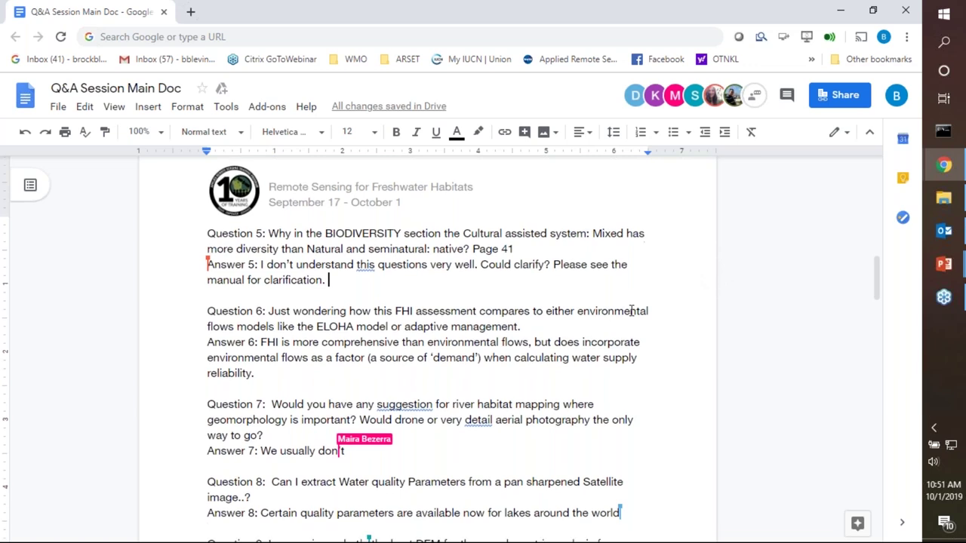
{"action": "left_click", "coordinate": [317, 261]}
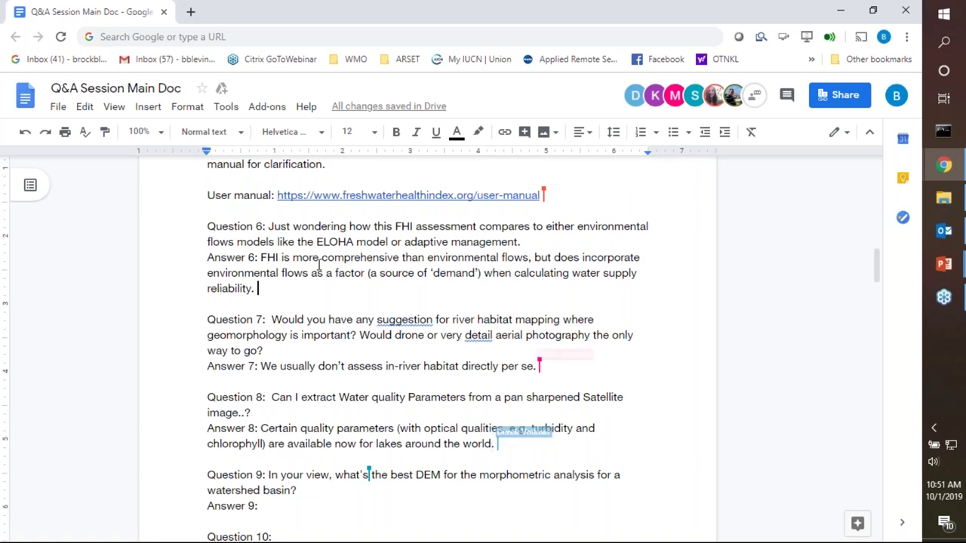
{"action": "type", "text": "ELOHA is a meth"}
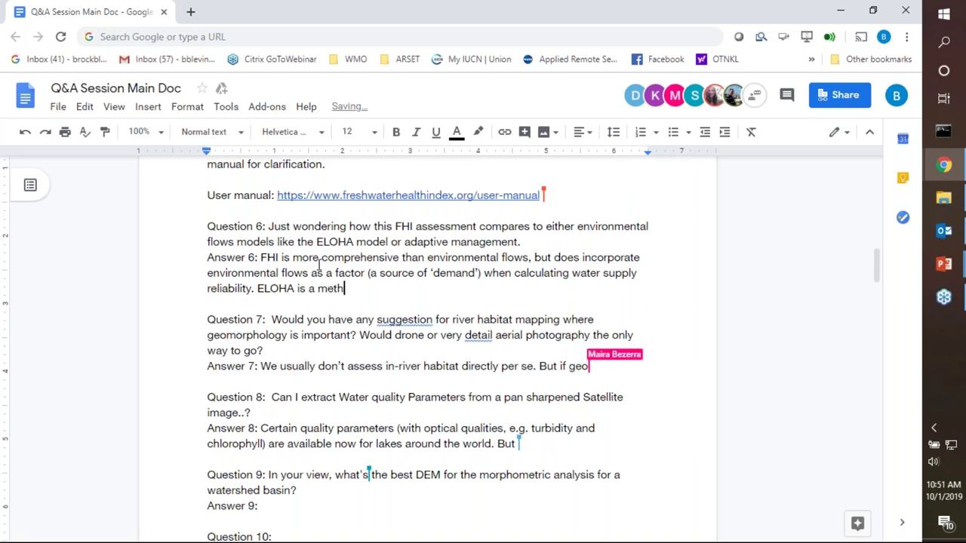
{"action": "type", "text": "od to show "}
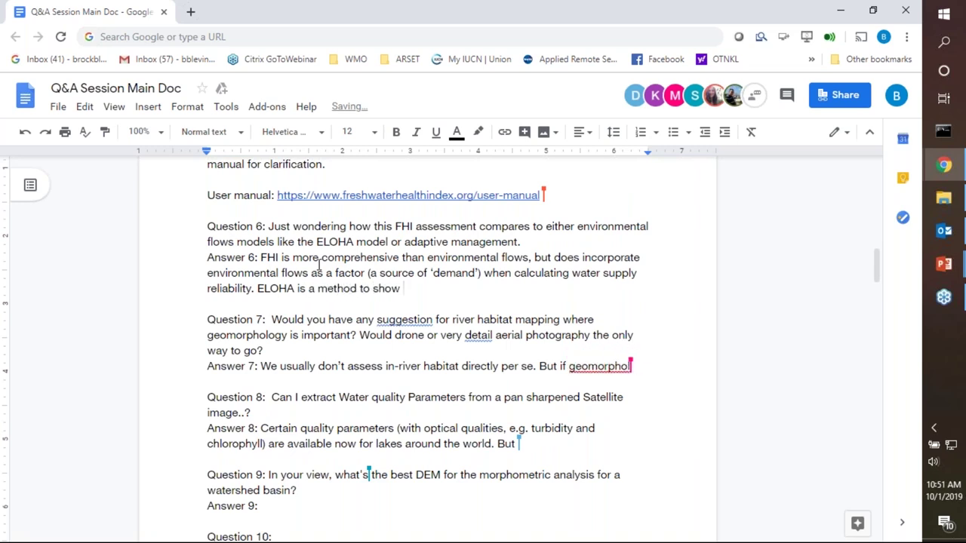
{"action": "type", "text": "flow."}
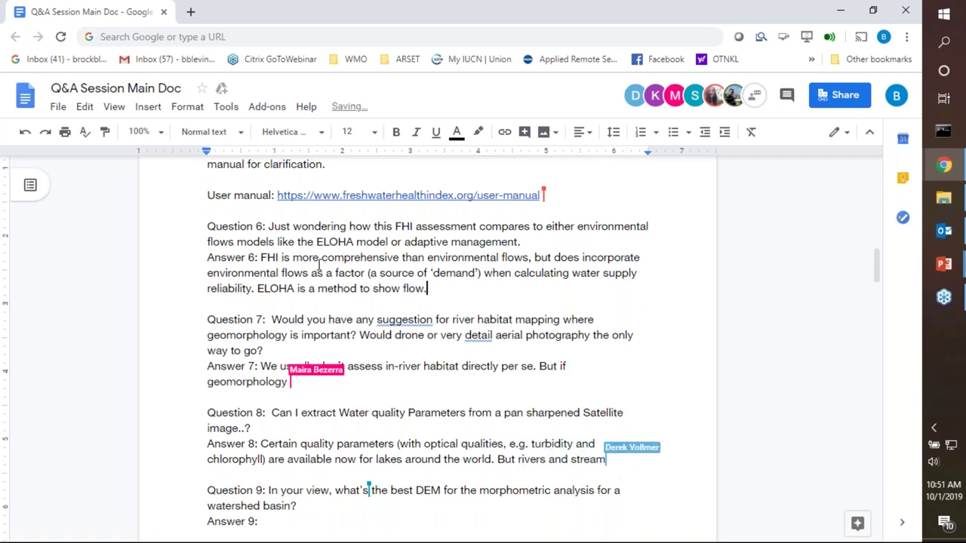
- Continue Answer 6 with "FHI is for the entire basin level and is more comprehensive."
{"action": "type", "text": " FHI "}
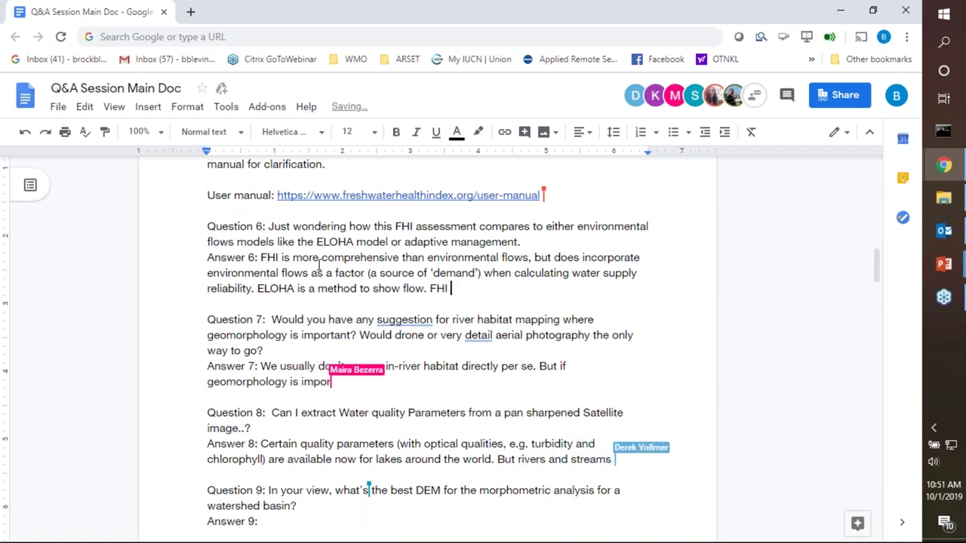
{"action": "type", "text": "is "}
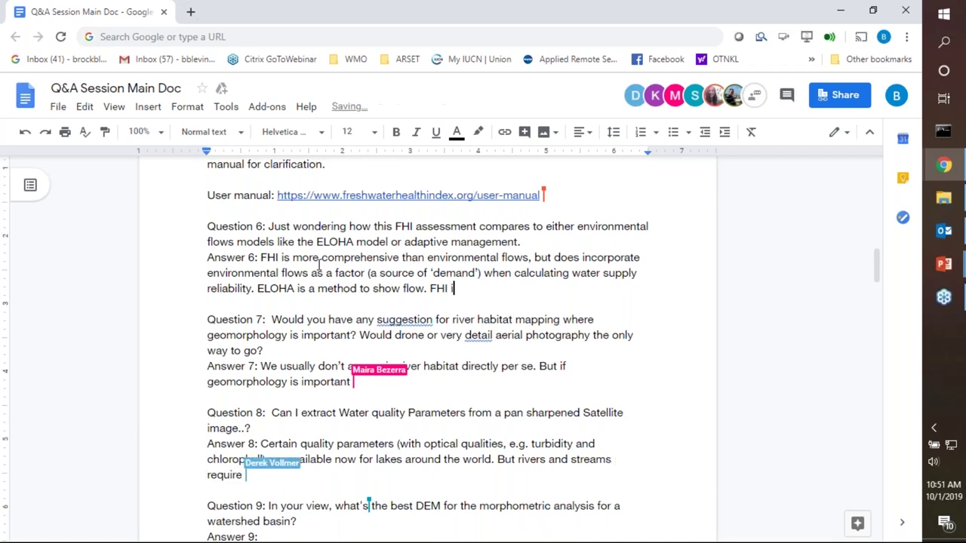
{"action": "type", "text": "for"}
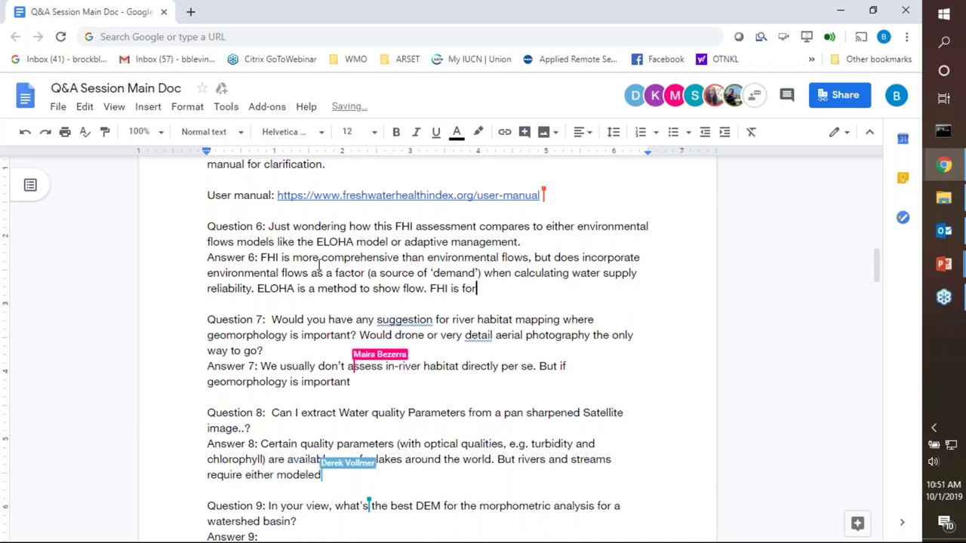
{"action": "type", "text": " the entire basin level and is "}
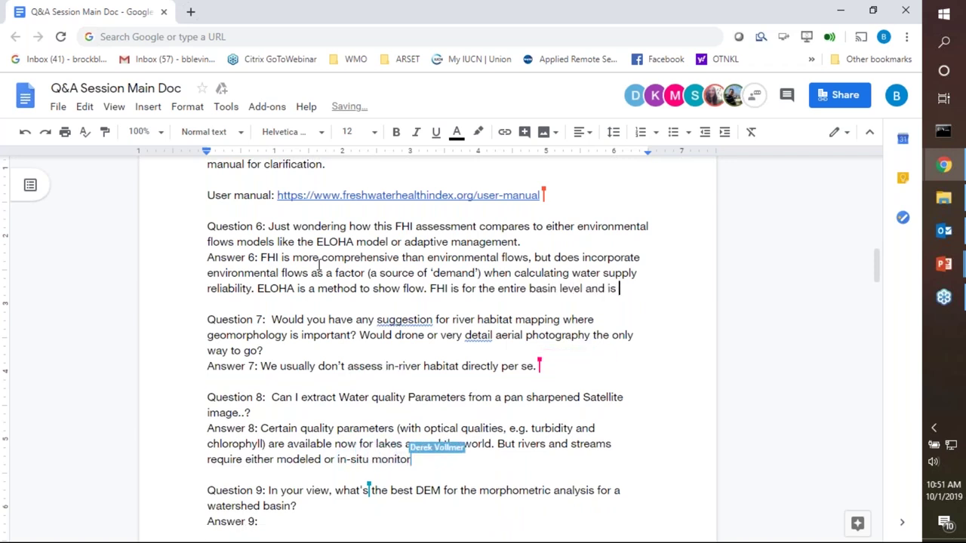
{"action": "type", "text": "more"}
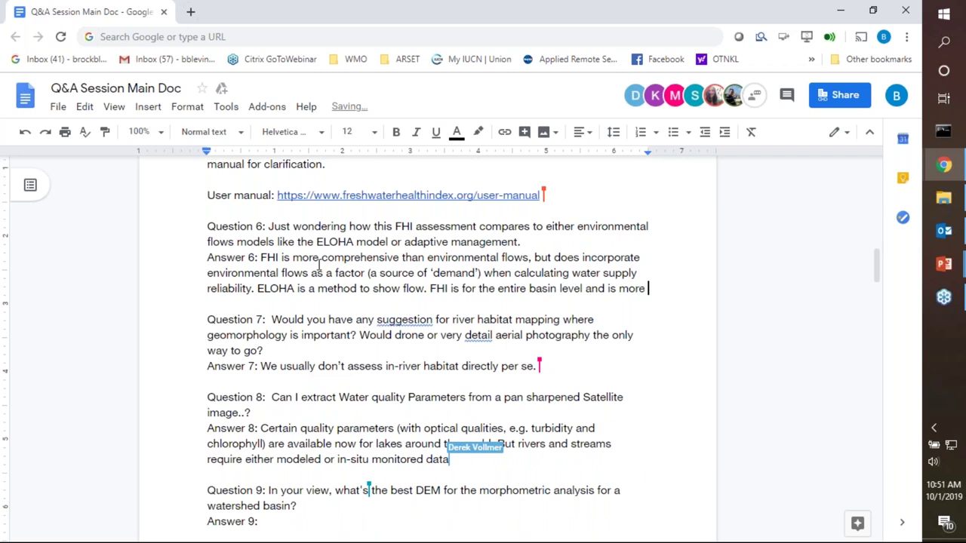
{"action": "type", "text": " comprehensive. "}
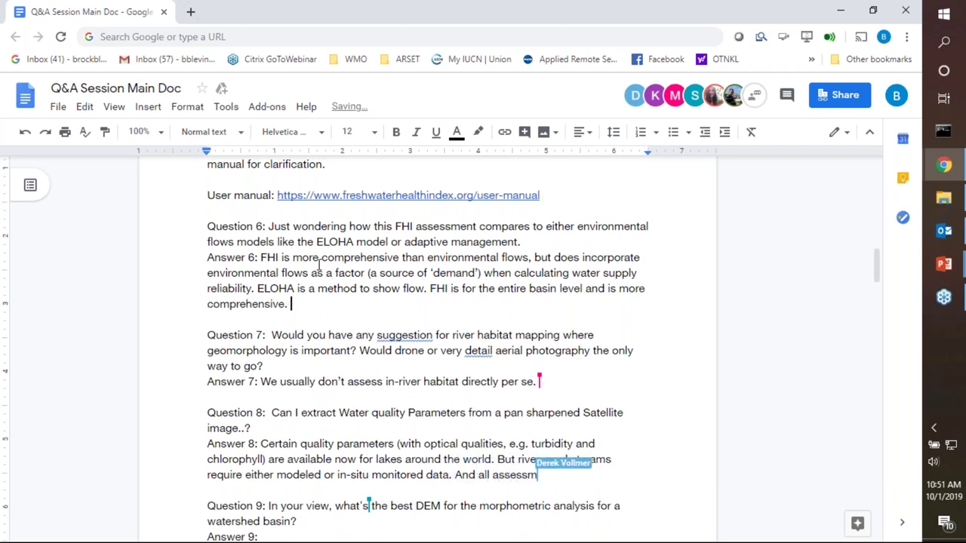
- Close Answer 6 with the sentence "They are complimentary.", correcting the spelling of its last word
{"action": "type", "text": "The"}
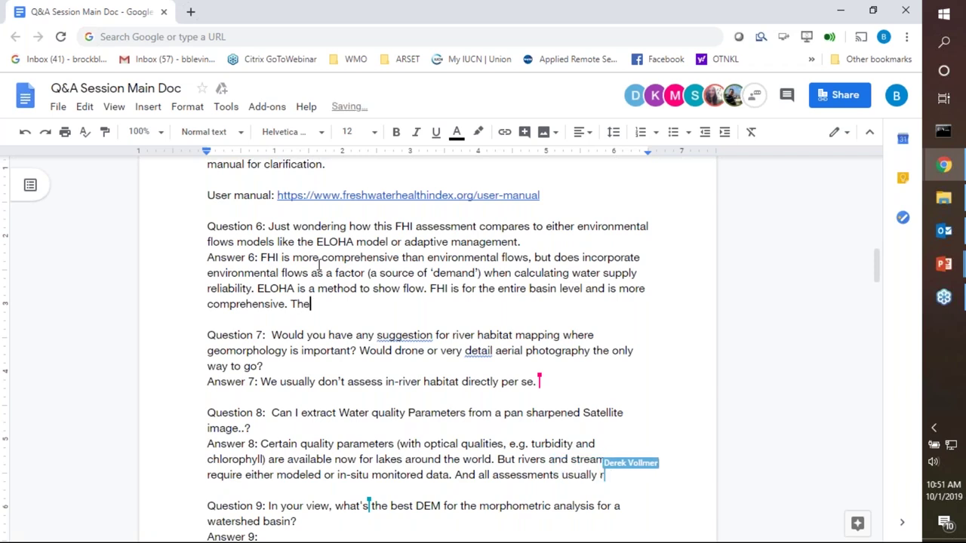
{"action": "type", "text": "y are complemantary."}
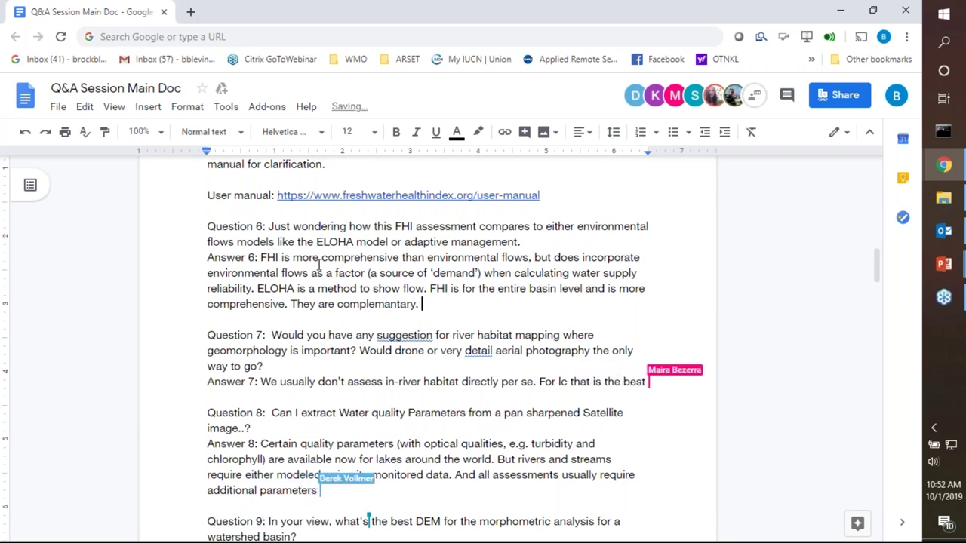
{"action": "left_click", "coordinate": [375, 307]}
{"action": "key", "text": "BackSpace"}
{"action": "type", "text": "i"}
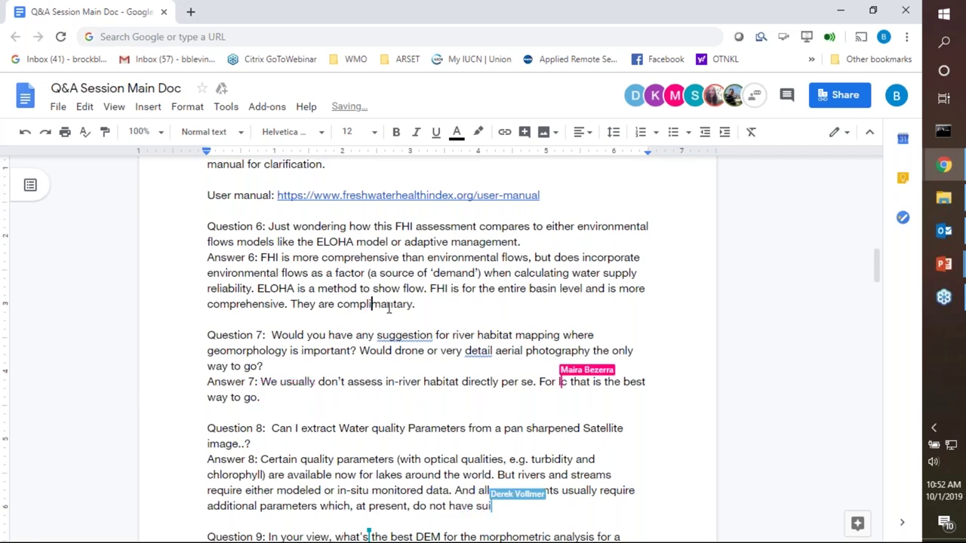
{"action": "left_click", "coordinate": [386, 304]}
{"action": "key", "text": "BackSpace"}
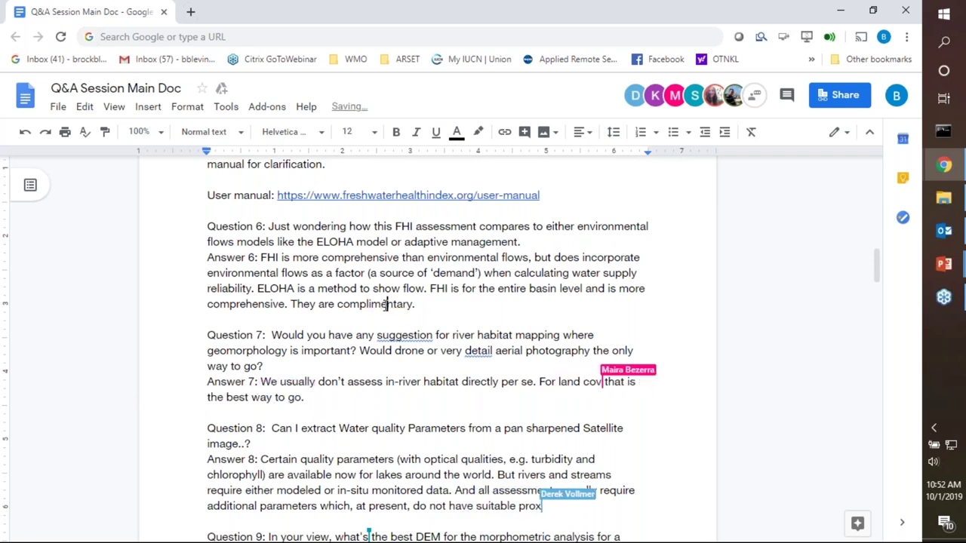
{"action": "key", "text": "Return"}
{"action": "key", "text": "BackSpace"}
{"action": "type", "text": "er"}
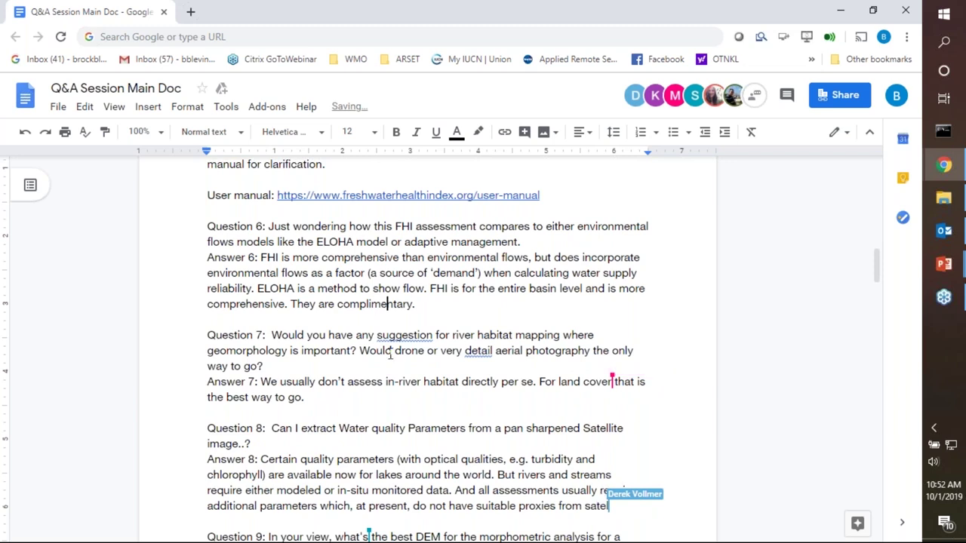
- Append "The issue is spatial resolution. Ground truthing will be necessary here as well." to the end of Answer 8
{"action": "left_click", "coordinate": [412, 370]}
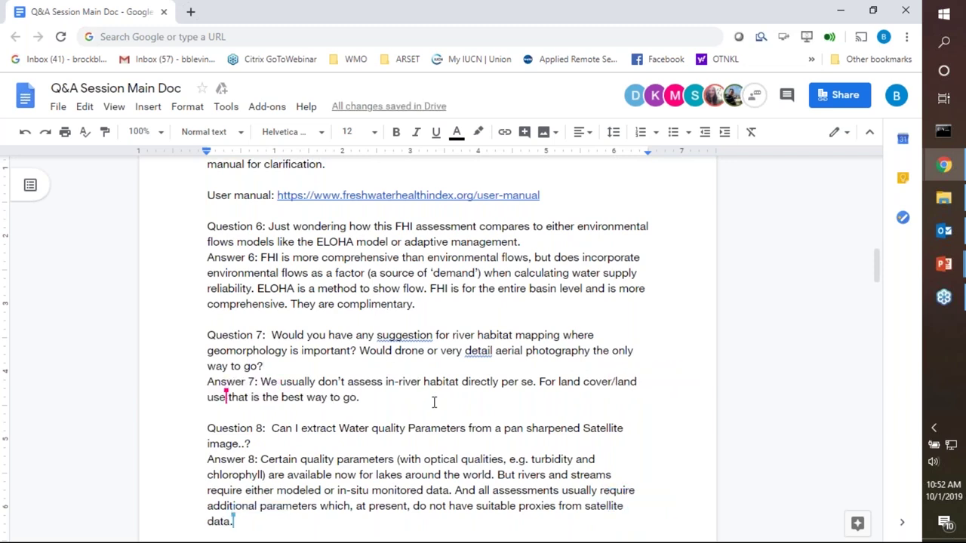
{"action": "scroll", "coordinate": [434, 402], "scroll_direction": "down", "scroll_amount": 3}
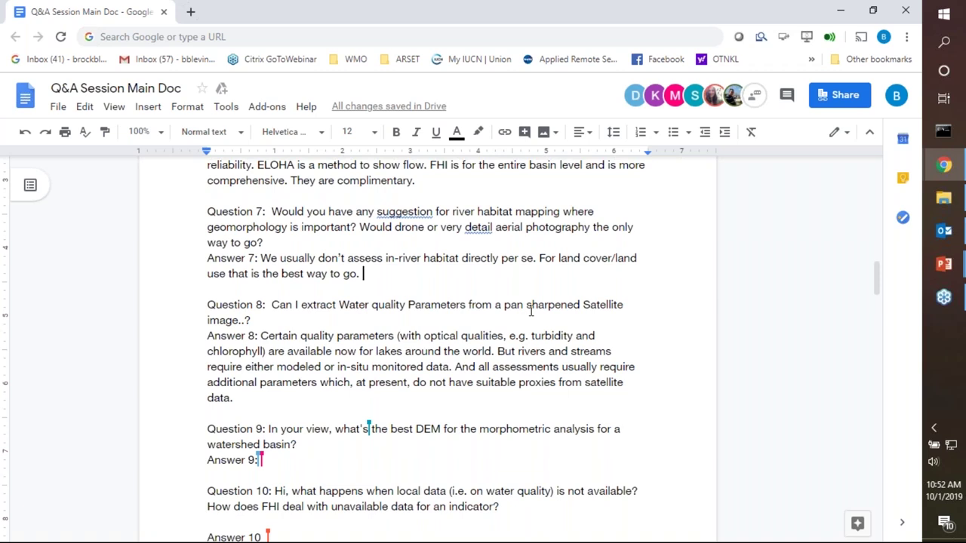
{"action": "scroll", "coordinate": [296, 328], "scroll_direction": "down", "scroll_amount": 1}
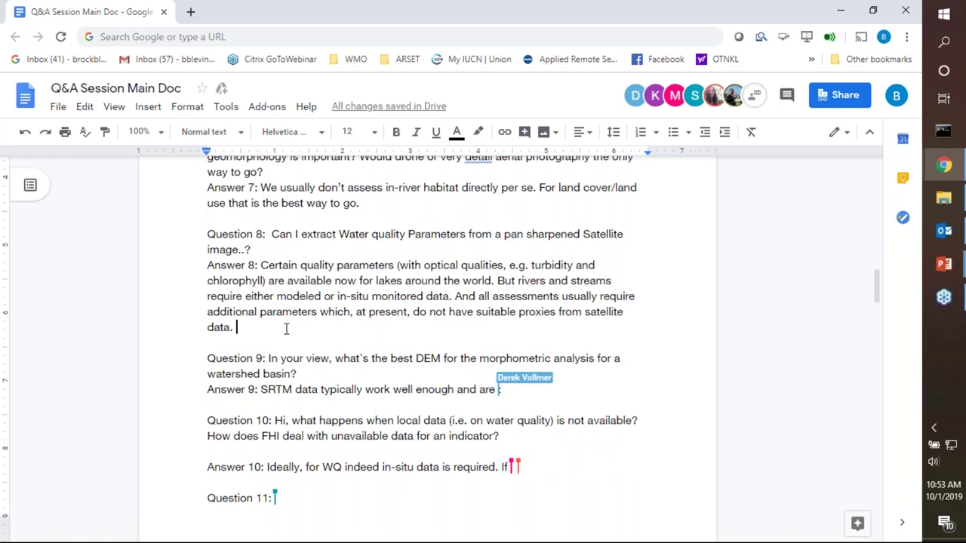
{"action": "type", "text": "The "}
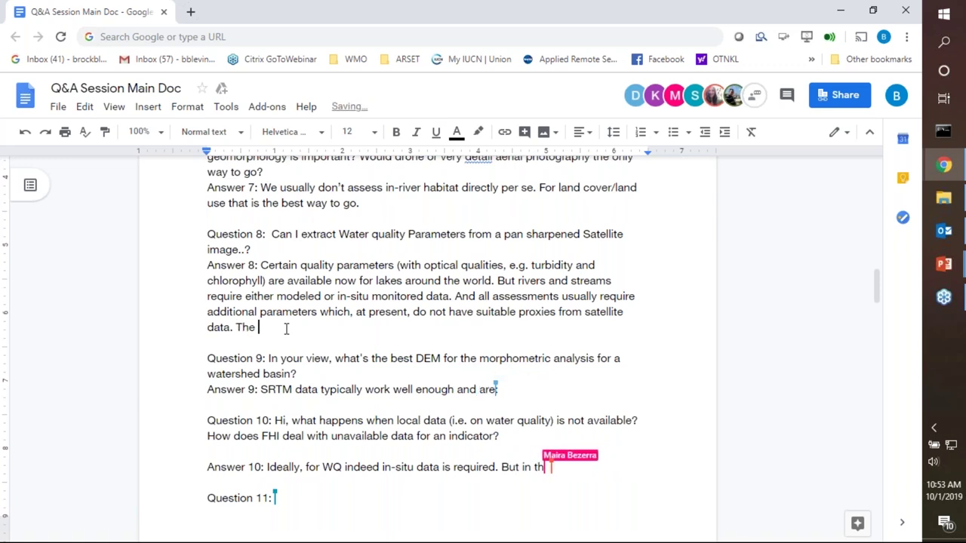
{"action": "type", "text": "issue is spatial "}
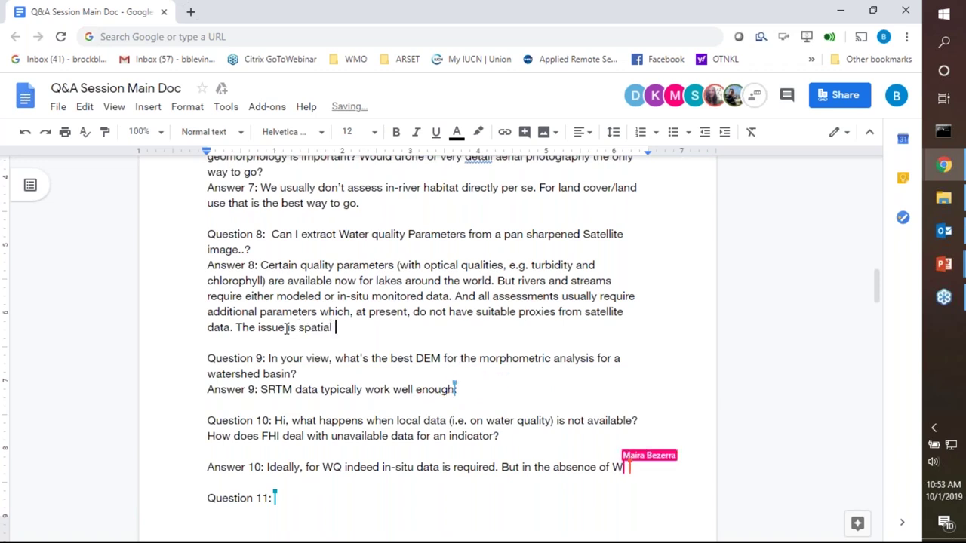
{"action": "type", "text": "res"}
{"action": "type", "text": "ol"}
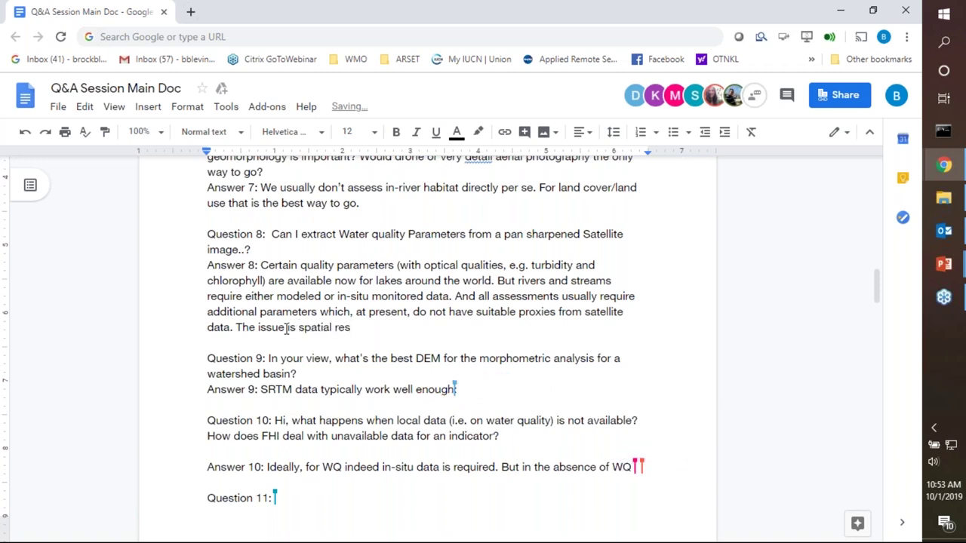
{"action": "type", "text": "ution. Ground truthing wil"}
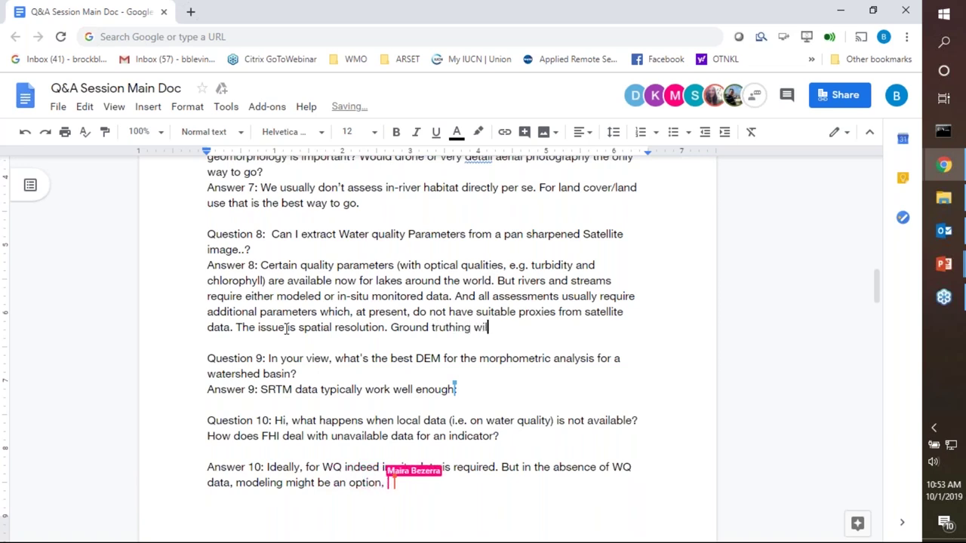
{"action": "type", "text": "l be nece"}
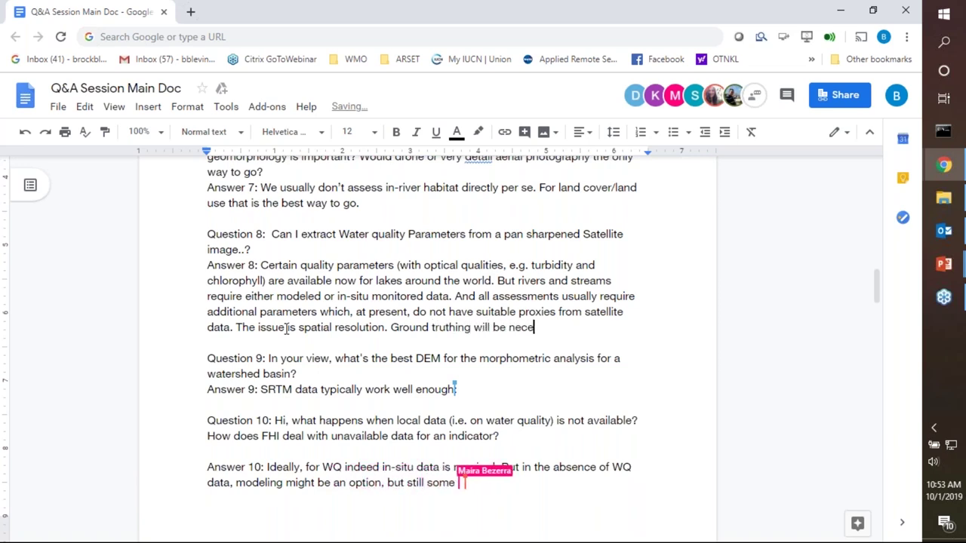
{"action": "type", "text": "ssary here as"}
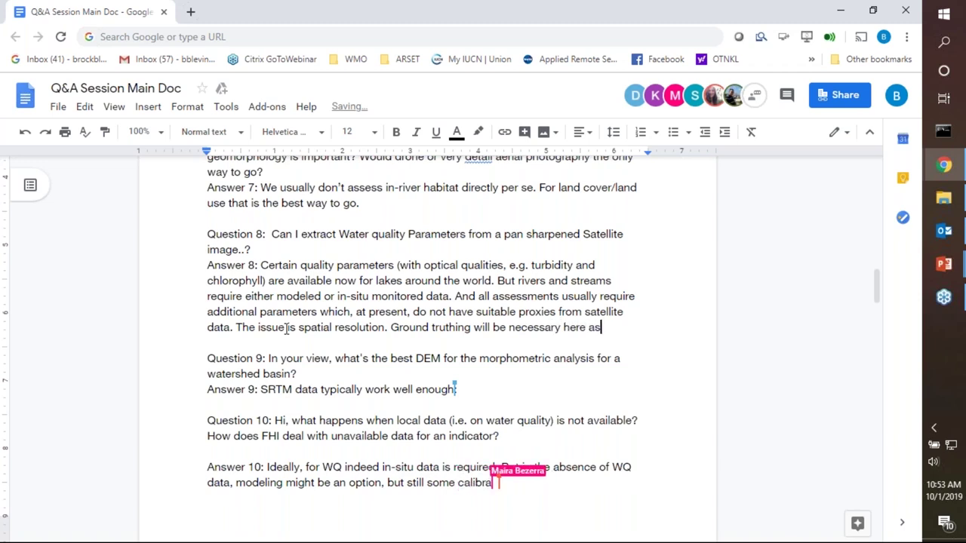
{"action": "type", "text": " well."}
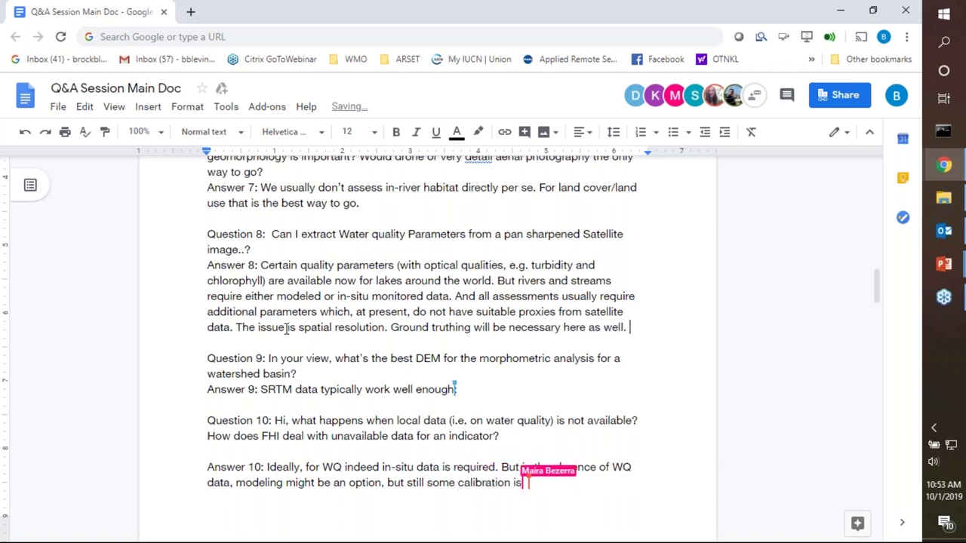
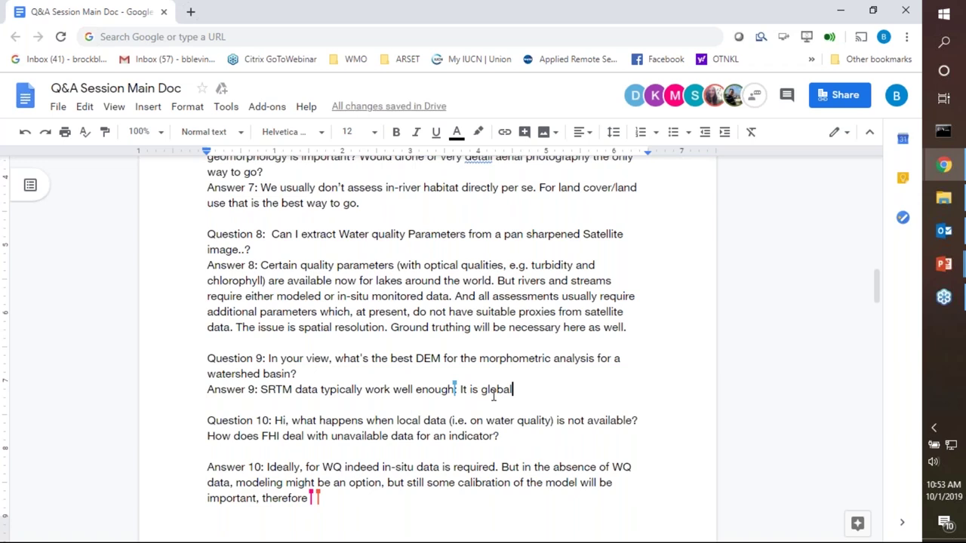
- Complete the sentence "It is global and most standard." at the end of Answer 9
{"action": "type", "text": "and most st"}
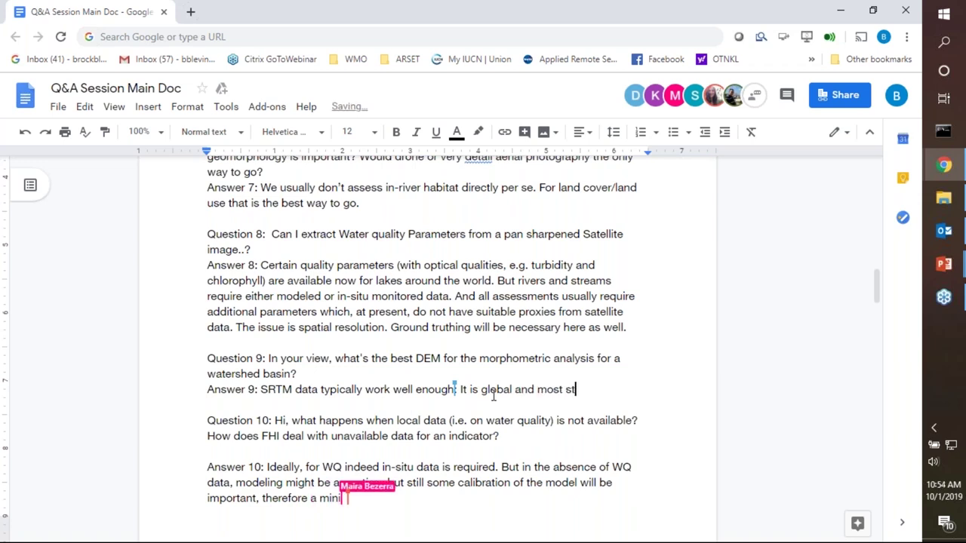
{"action": "type", "text": "andard p"}
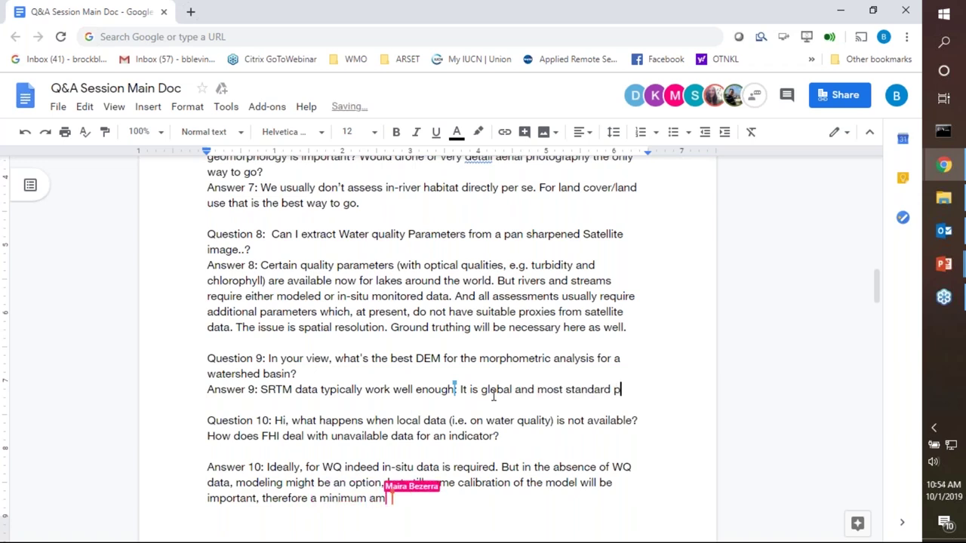
{"action": "key", "text": "BackSpace"}
{"action": "key", "text": "BackSpace"}
{"action": "type", "text": "."}
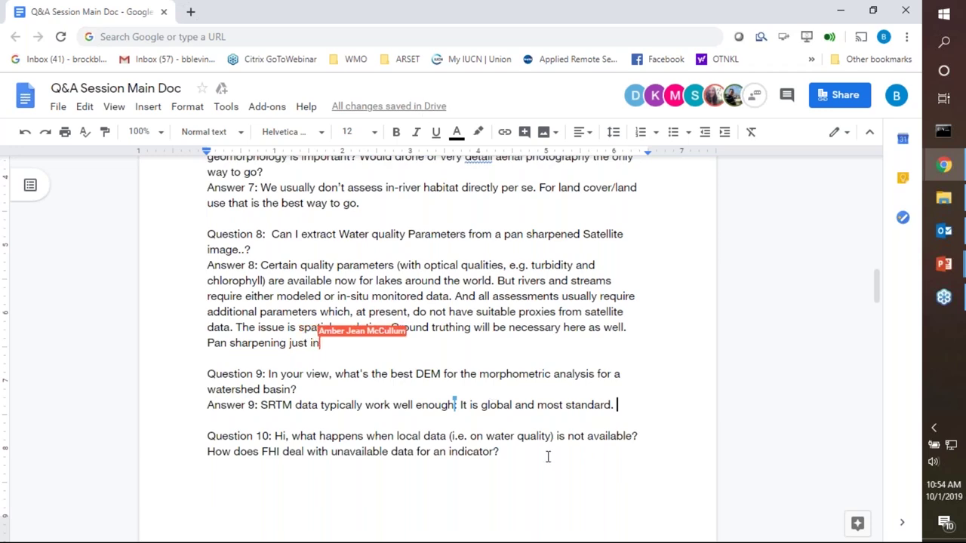
- Append "There are some global models now but much of that work has not been validated. But it is a start." to Answer 10
{"action": "scroll", "coordinate": [560, 454], "scroll_direction": "down", "scroll_amount": 3}
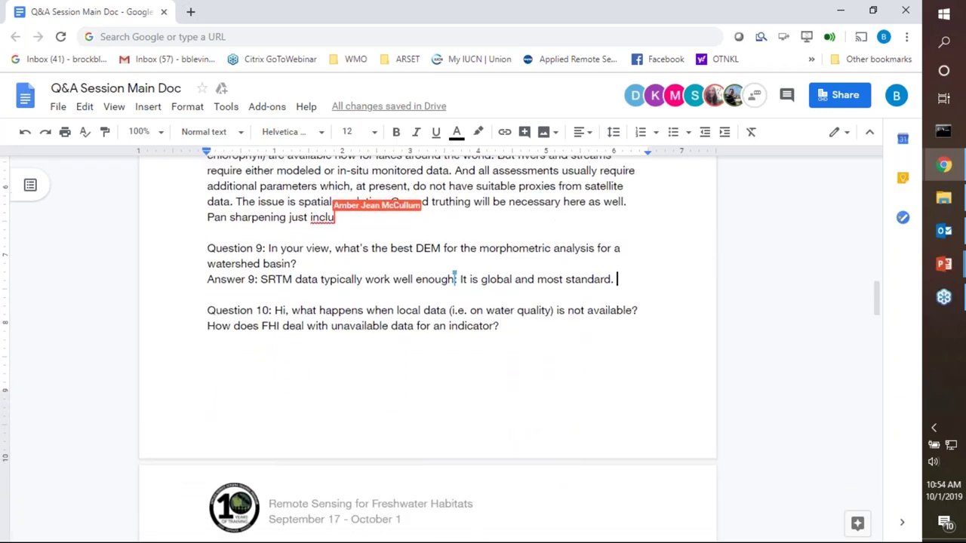
{"action": "scroll", "coordinate": [568, 461], "scroll_direction": "down", "scroll_amount": 2}
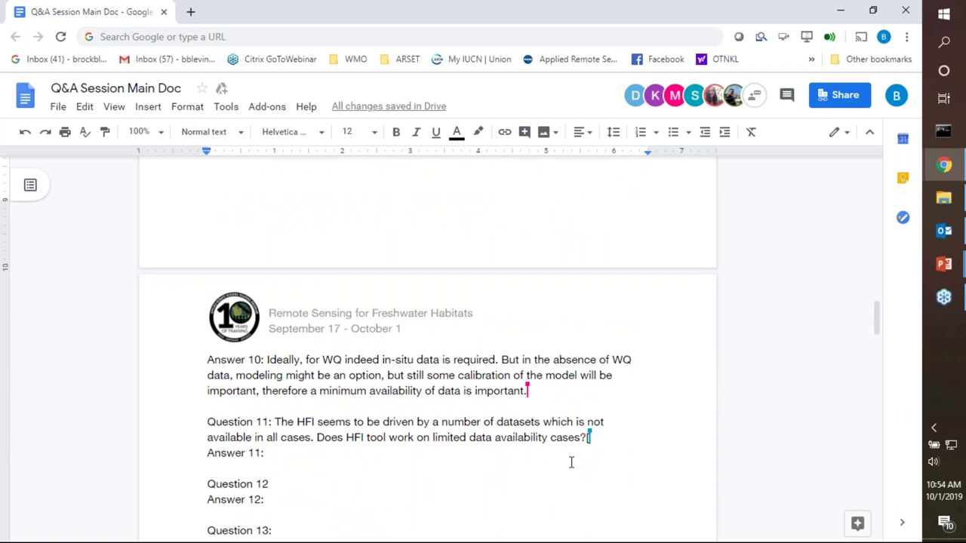
{"action": "scroll", "coordinate": [571, 460], "scroll_direction": "up", "scroll_amount": 1}
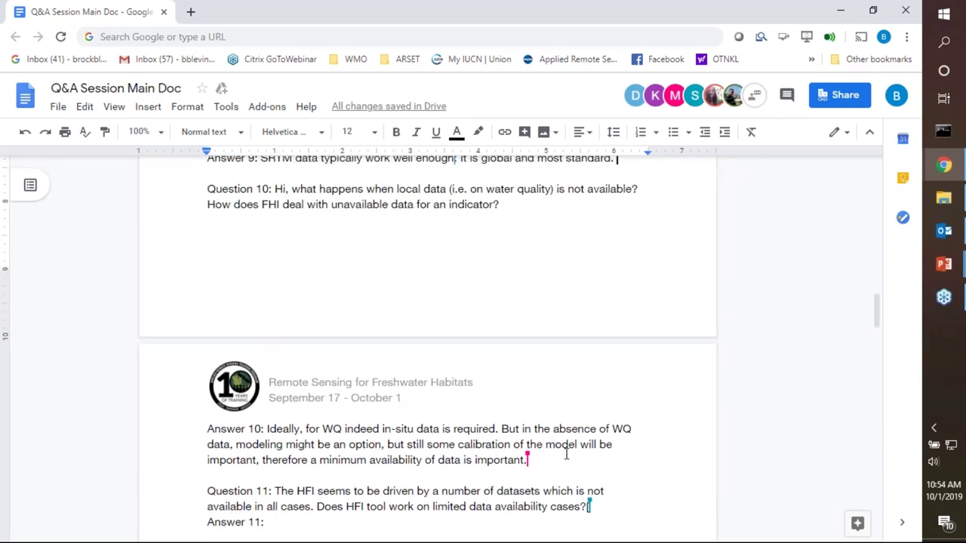
{"action": "left_click", "coordinate": [555, 458]}
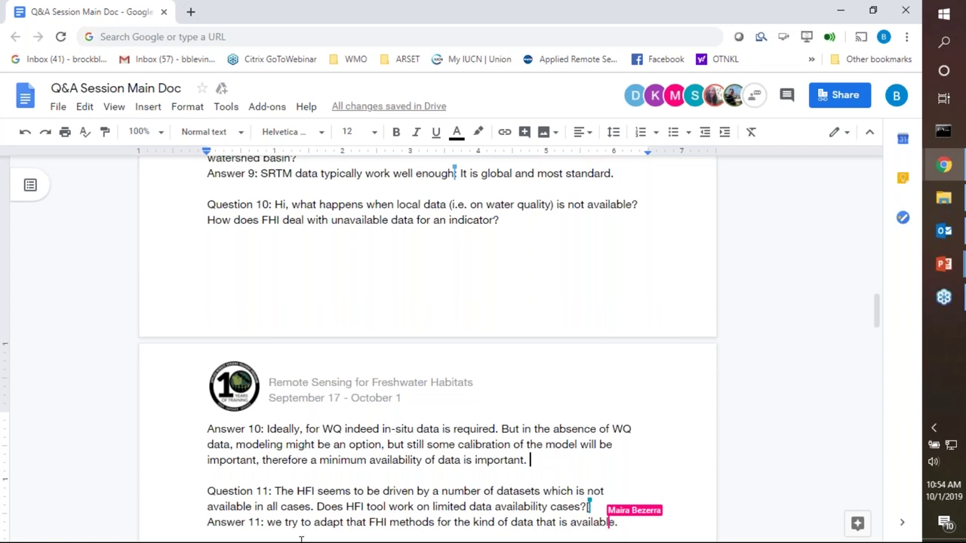
{"action": "type", "text": "There are "}
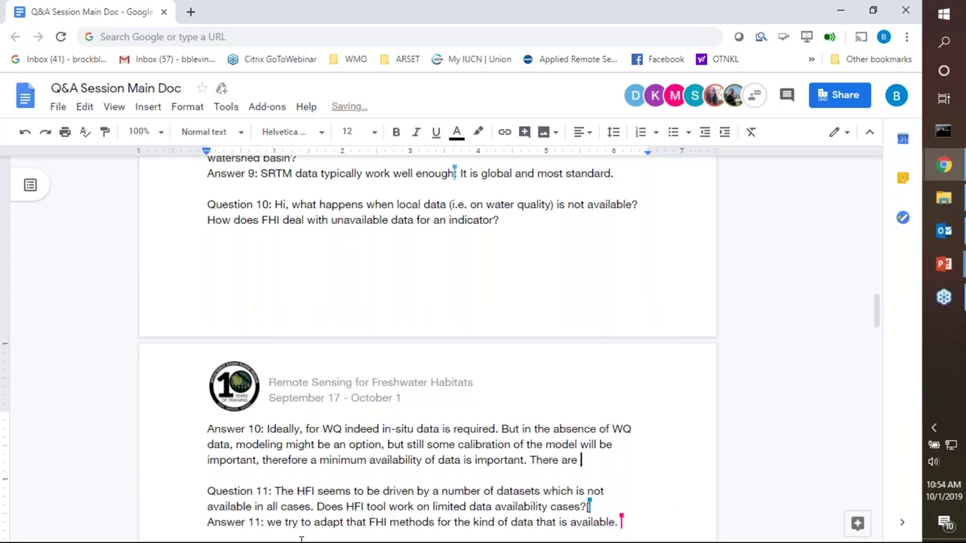
{"action": "type", "text": "some global models"}
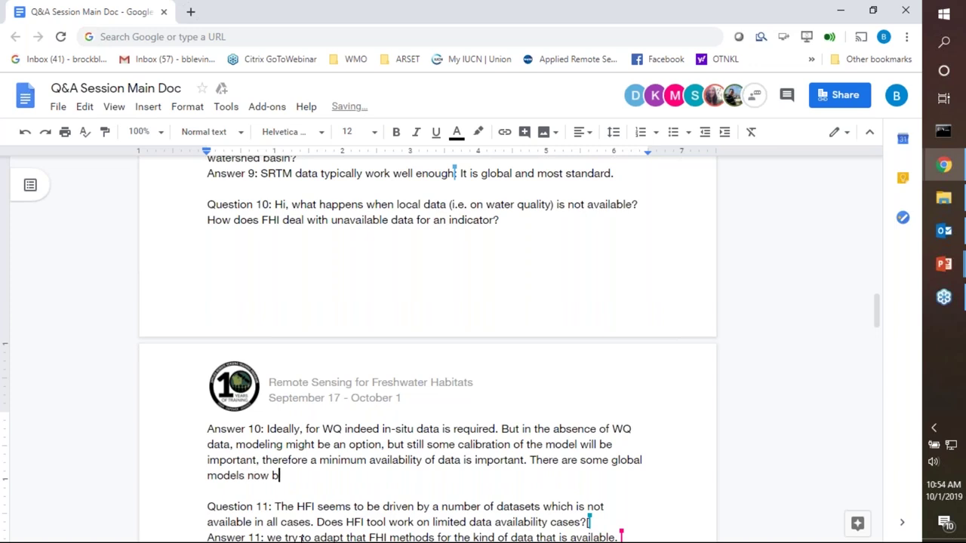
{"action": "type", "text": " now but much of that work has n"}
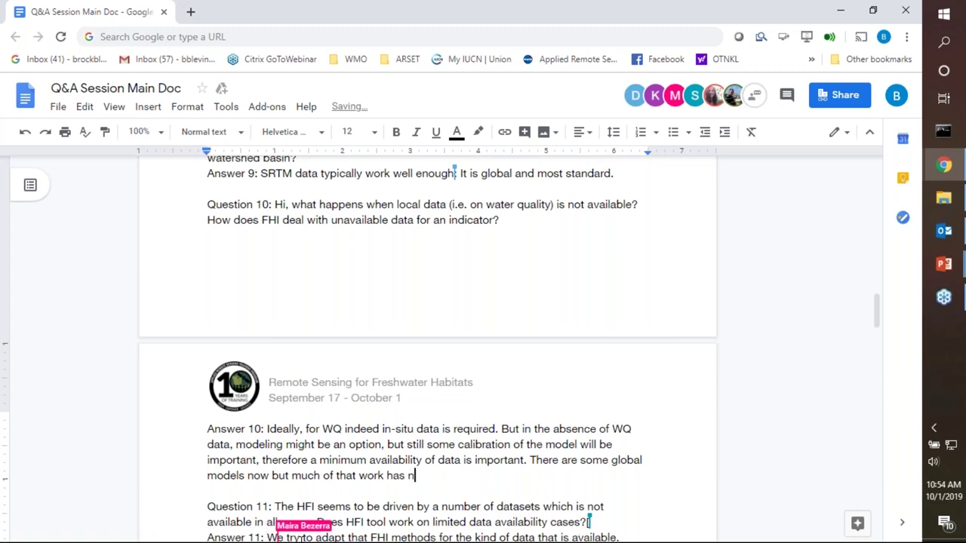
{"action": "type", "text": "ot been va"}
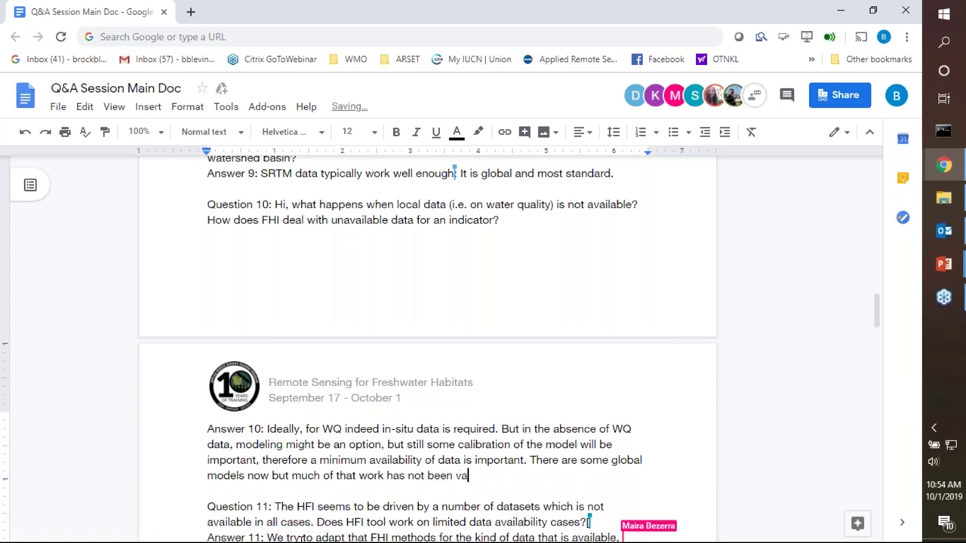
{"action": "type", "text": "lidated. "}
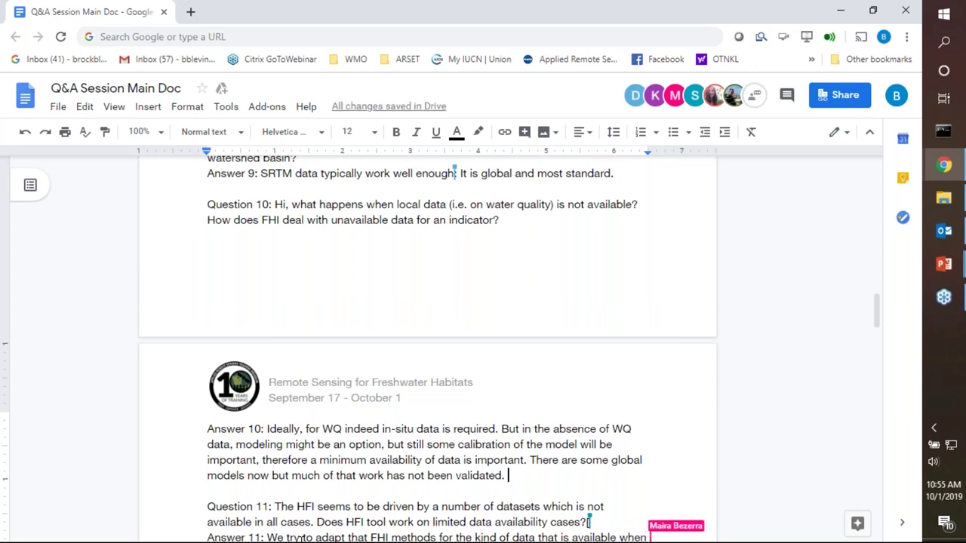
{"action": "type", "text": "But it "}
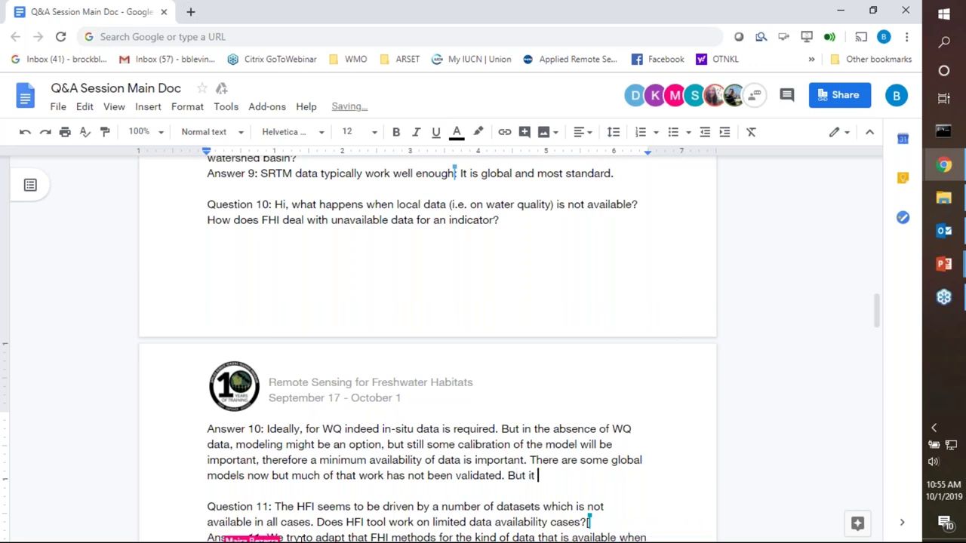
{"action": "type", "text": "is a start."}
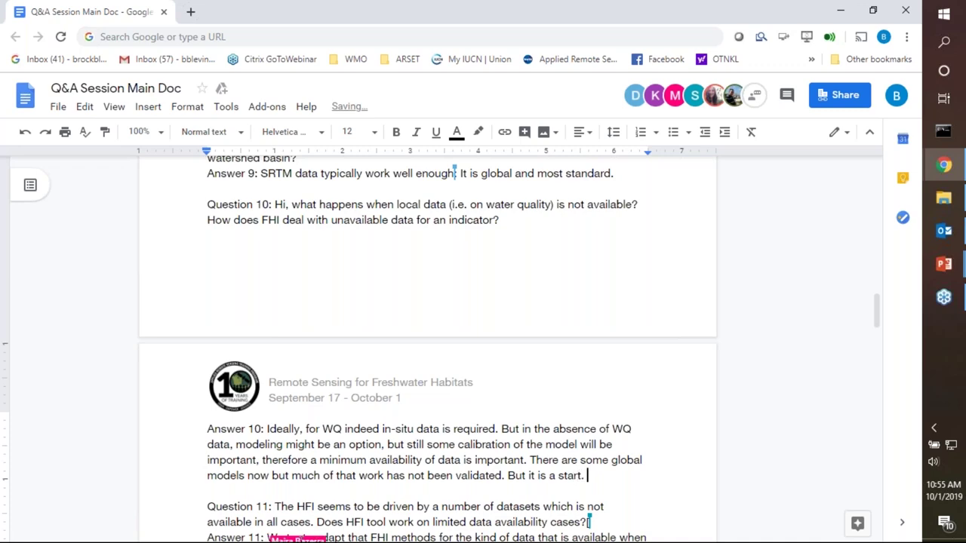
- Add a separate paragraph below Answer 11 reading "There are multiple levels of confidence for indicators. As you add more data, the confidence grows."
{"action": "scroll", "coordinate": [195, 439], "scroll_direction": "down", "scroll_amount": 5}
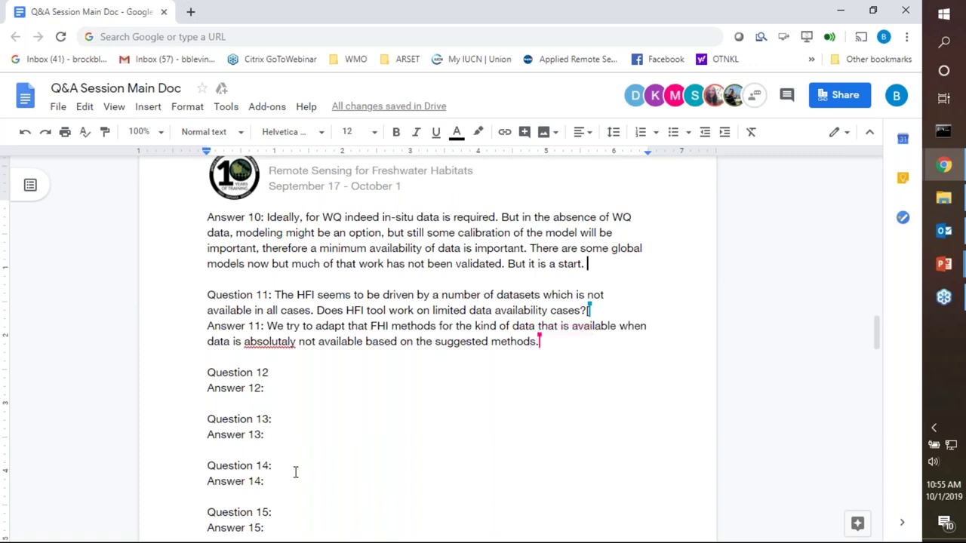
{"action": "left_click", "coordinate": [215, 356]}
{"action": "key", "text": "Return"}
{"action": "key", "text": "Return"}
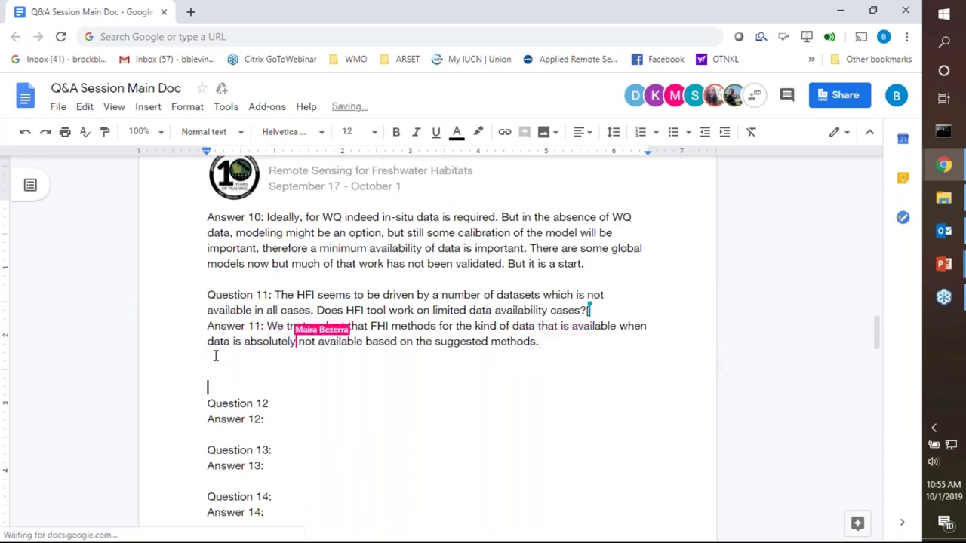
{"action": "key", "text": "Up"}
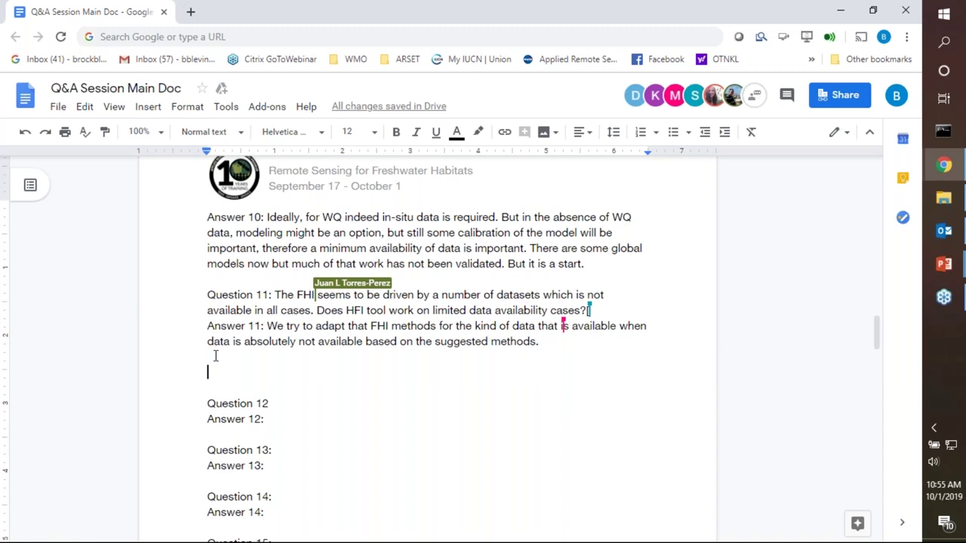
{"action": "type", "text": "T"}
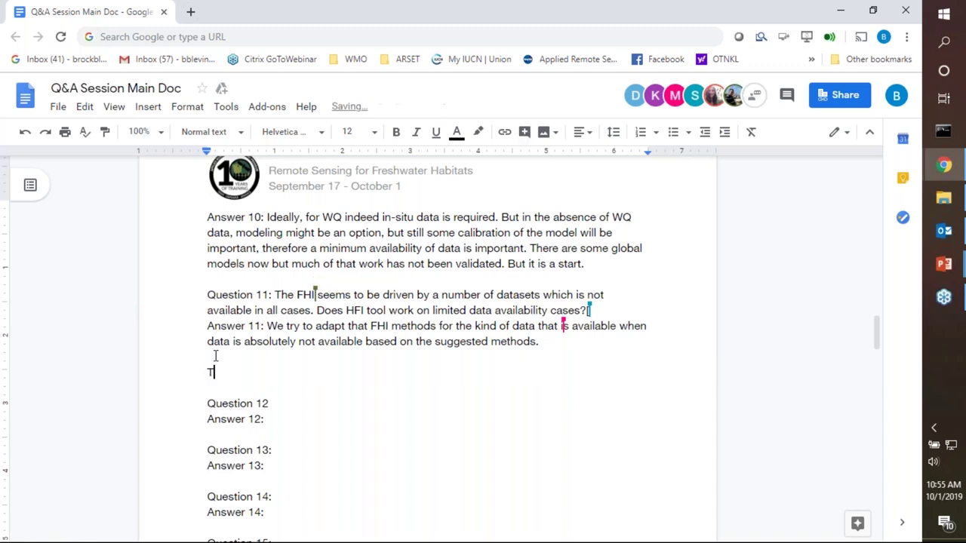
{"action": "type", "text": "here are multiple level"}
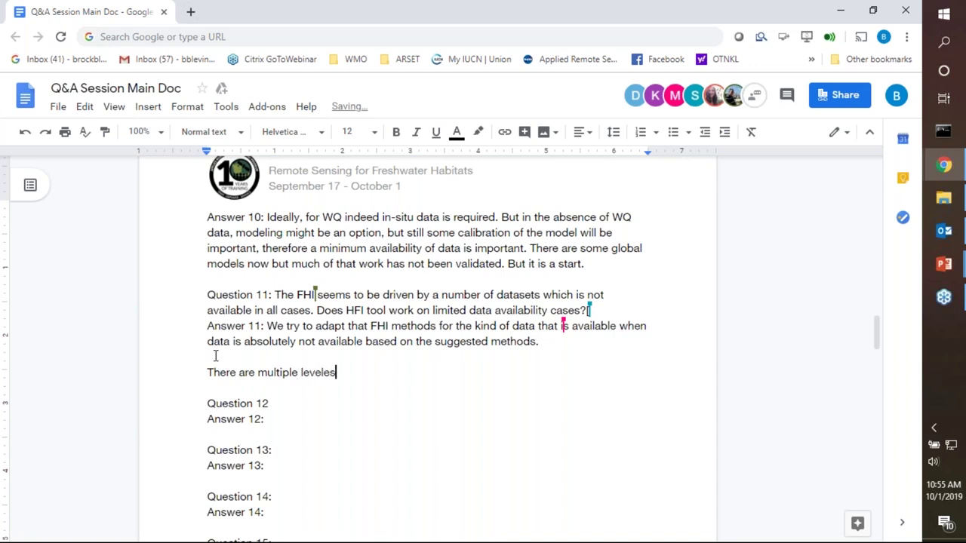
{"action": "type", "text": "s of confidence f"}
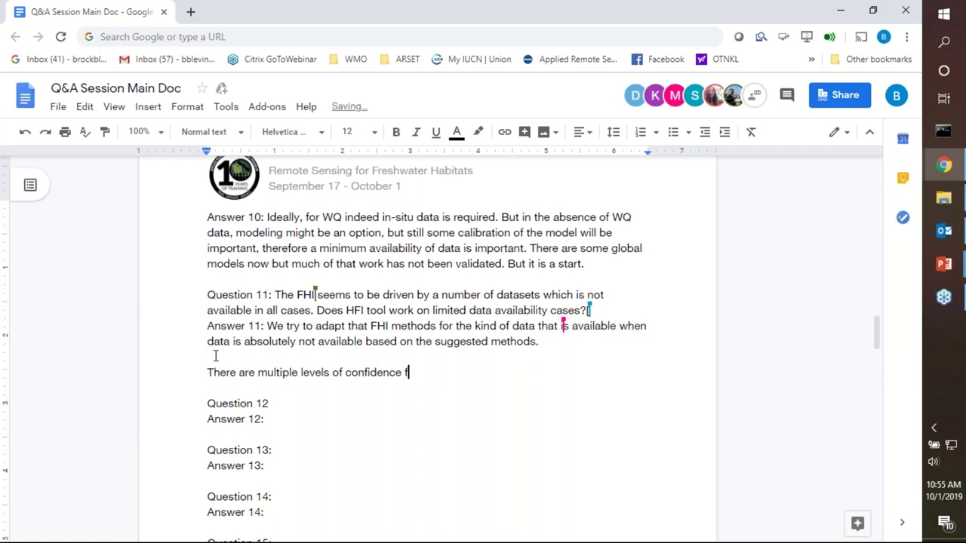
{"action": "type", "text": "or indicatioir"}
{"action": "key", "text": "BackSpace"}
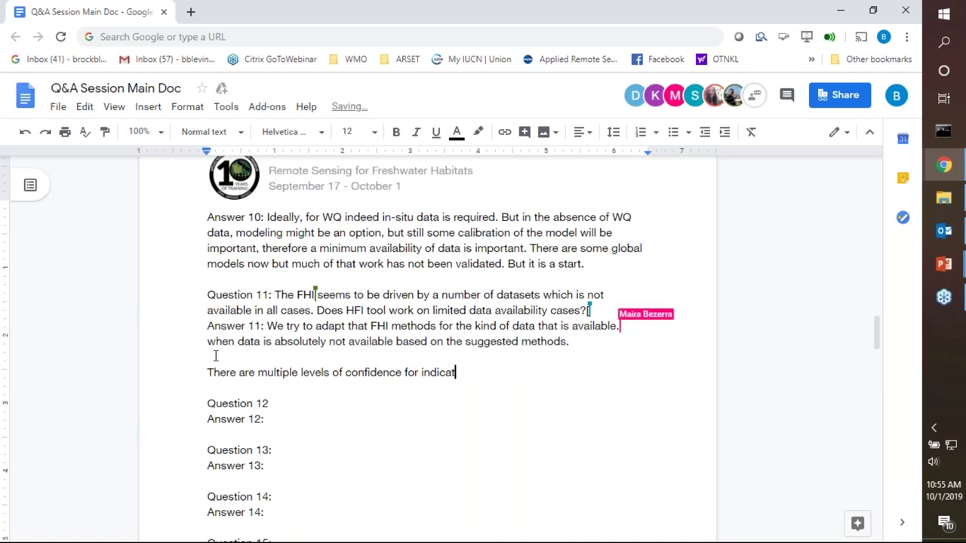
{"action": "type", "text": "ors."}
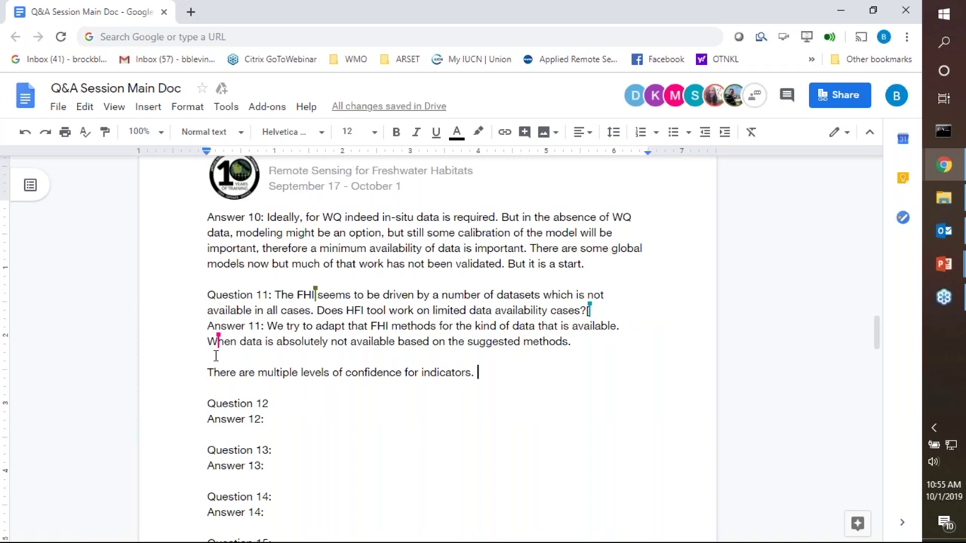
{"action": "type", "text": " As"}
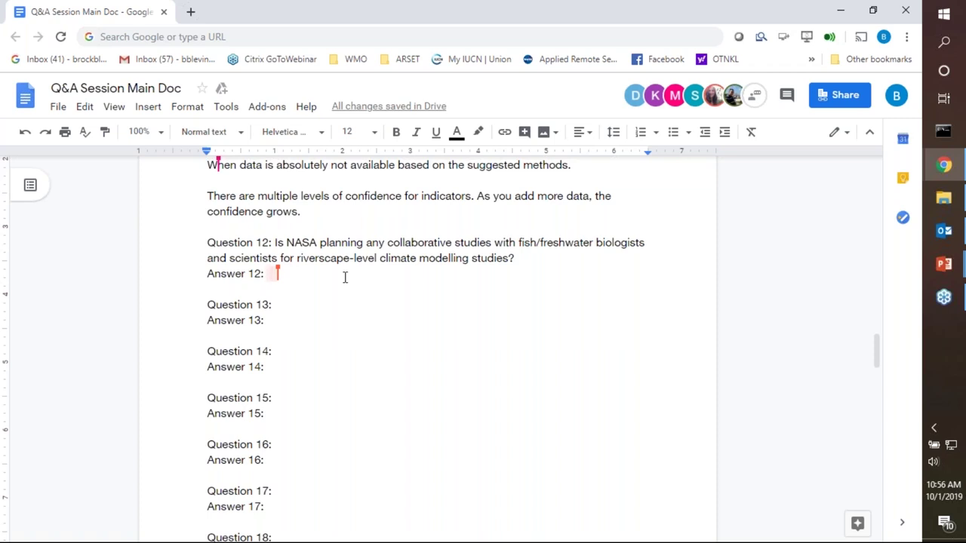
- Begin Answer 12 with the sentence "NASA's Applied Sciences Program support research through solicitations."
{"action": "type", "text": "NASA's Ap"}
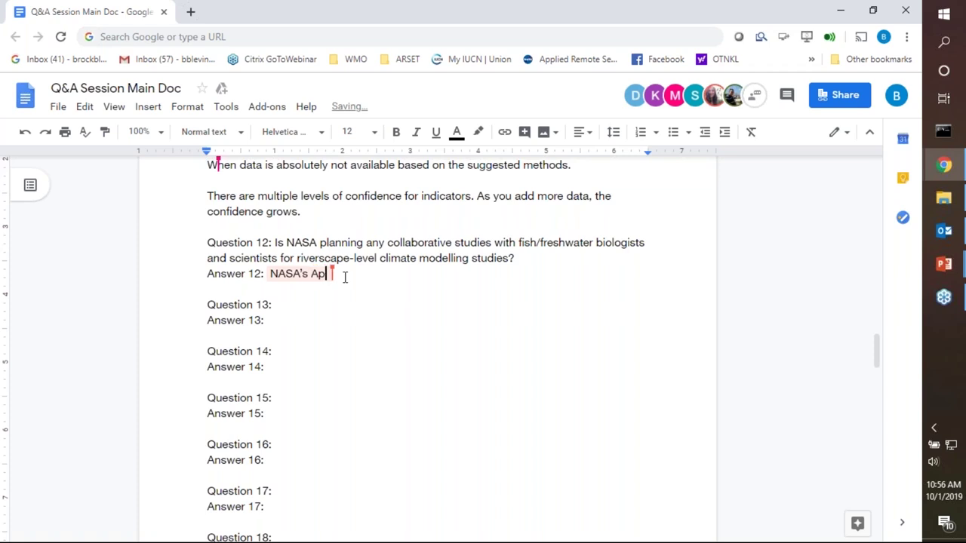
{"action": "type", "text": "plied Scienc"}
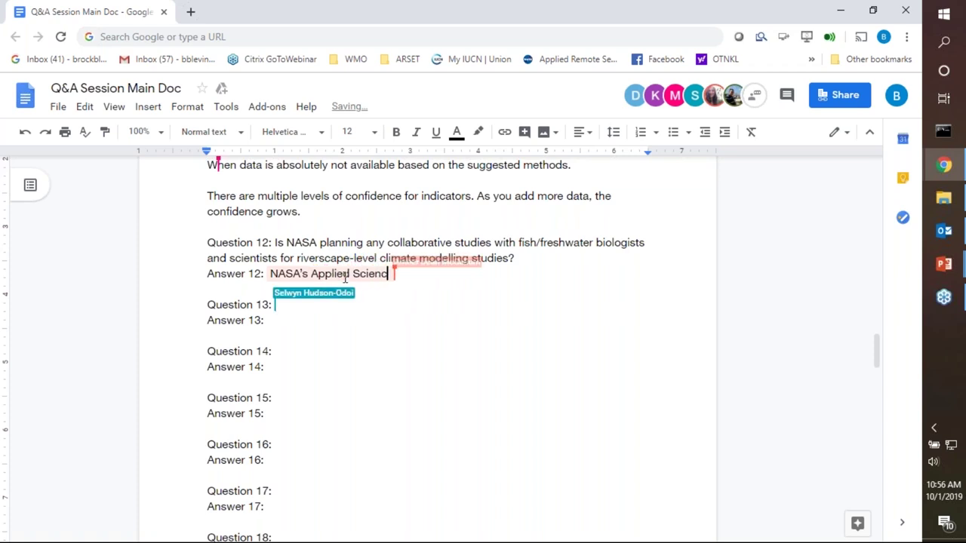
{"action": "type", "text": "es Program"}
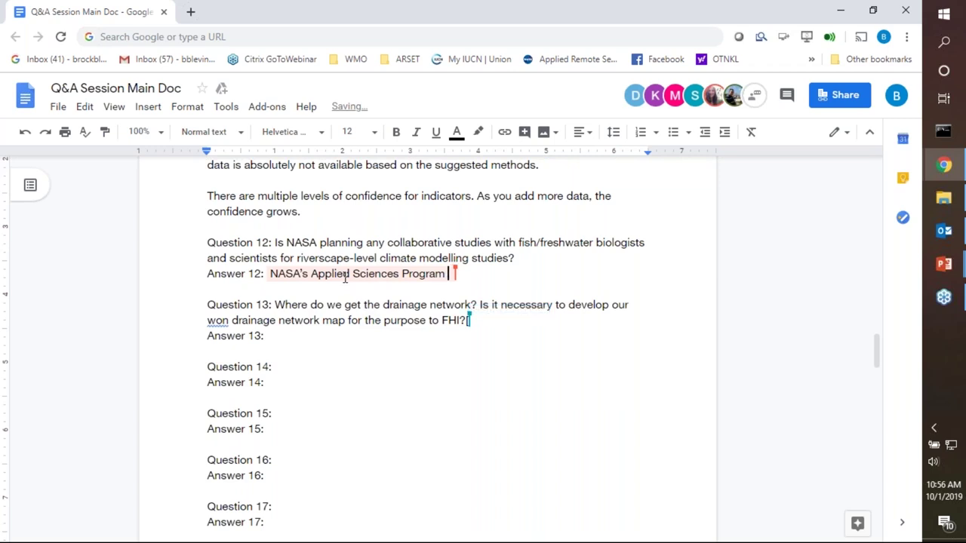
{"action": "type", "text": " sup"}
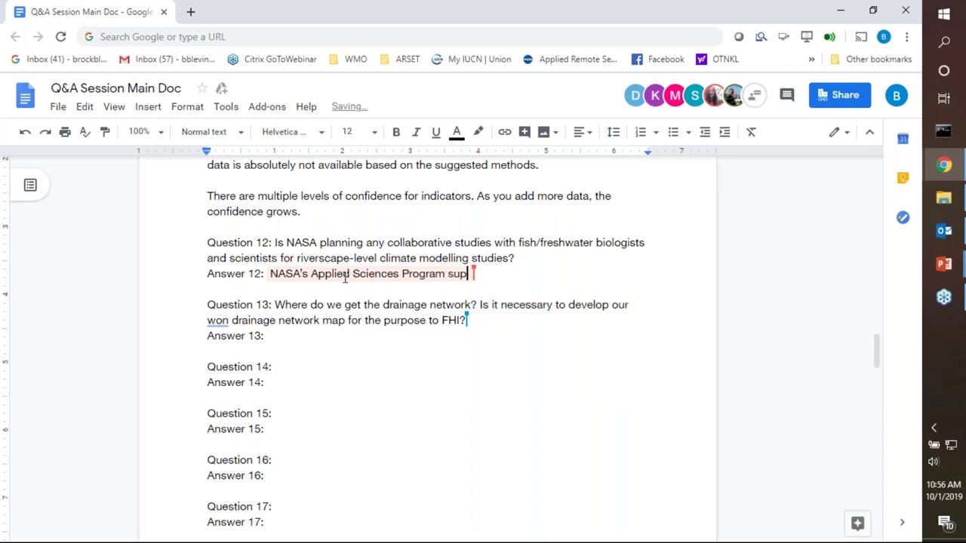
{"action": "type", "text": "port research"}
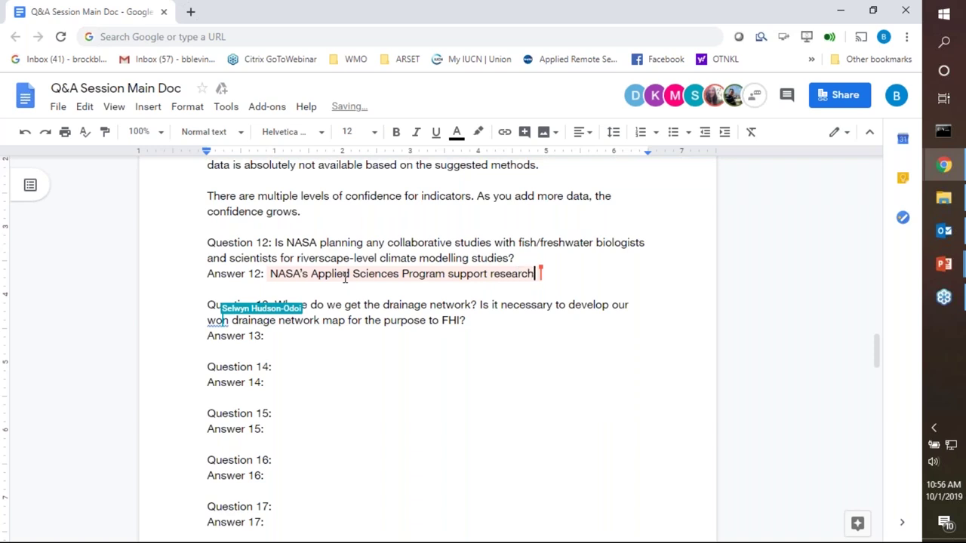
{"action": "type", "text": " through solicita"}
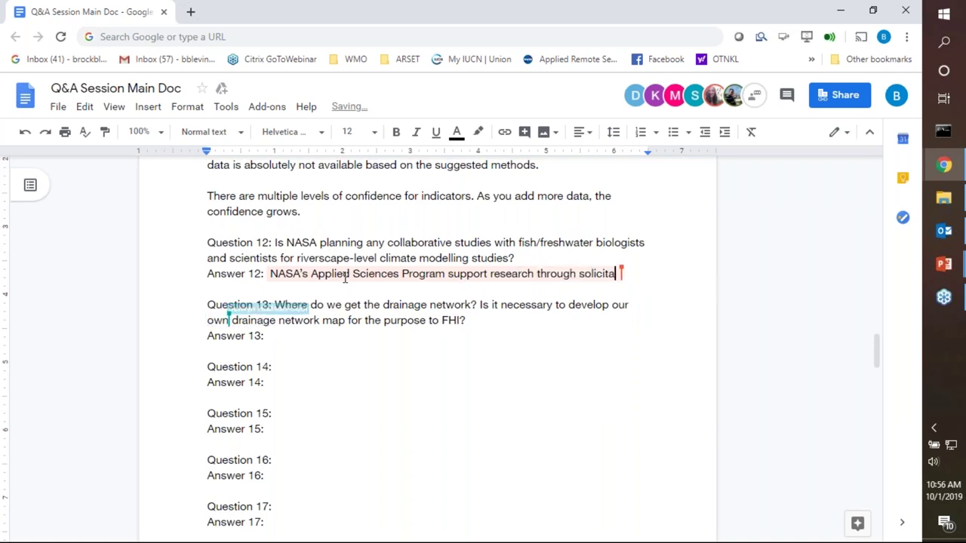
{"action": "type", "text": "tions. NAS"}
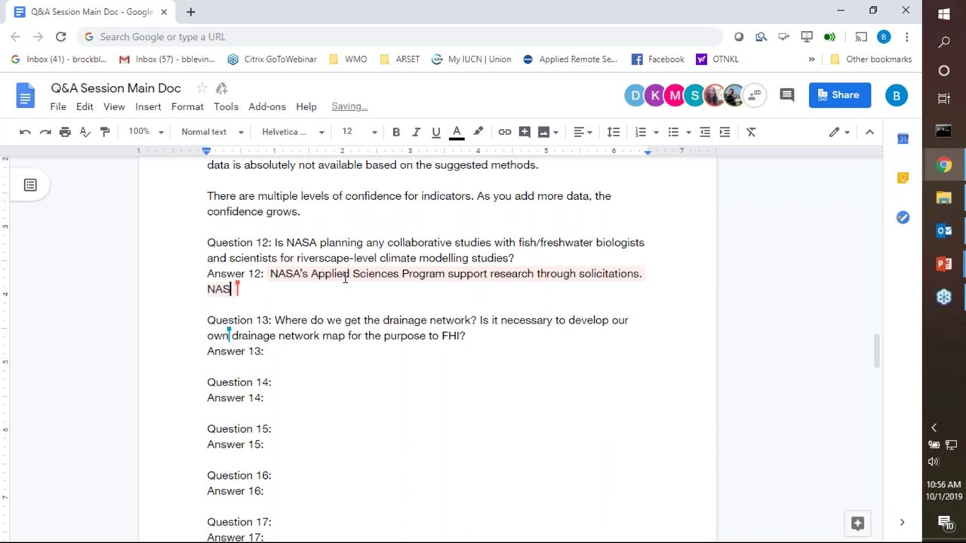
- Complete the second sentence of Answer 12 as "NASA has funded these studies.", correcting the typing errors in its last words
{"action": "type", "text": "A has funded "}
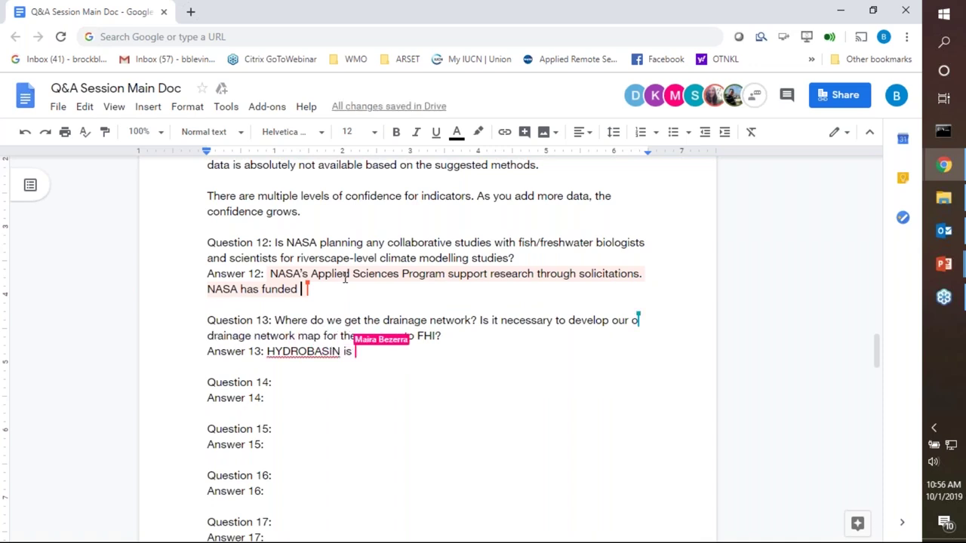
{"action": "type", "text": "theset"}
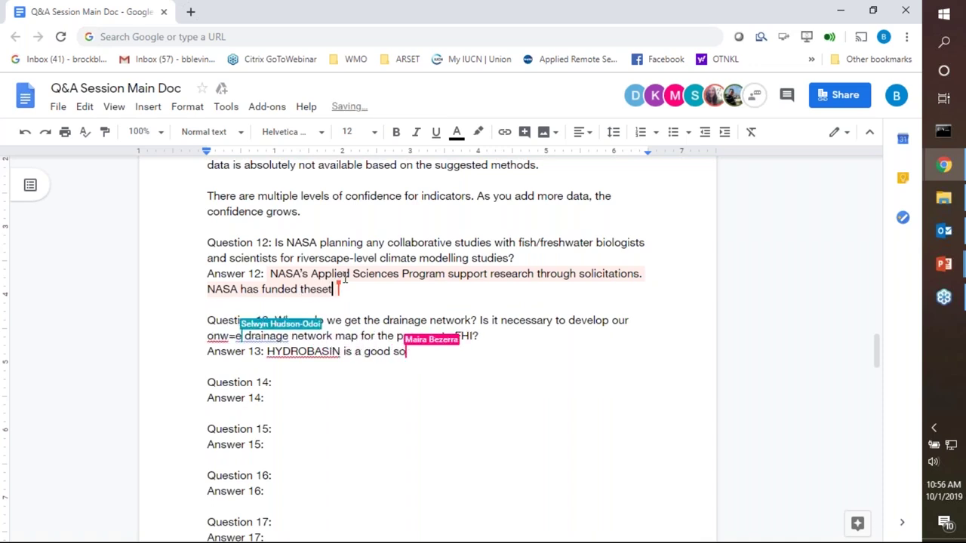
{"action": "type", "text": " stiu"}
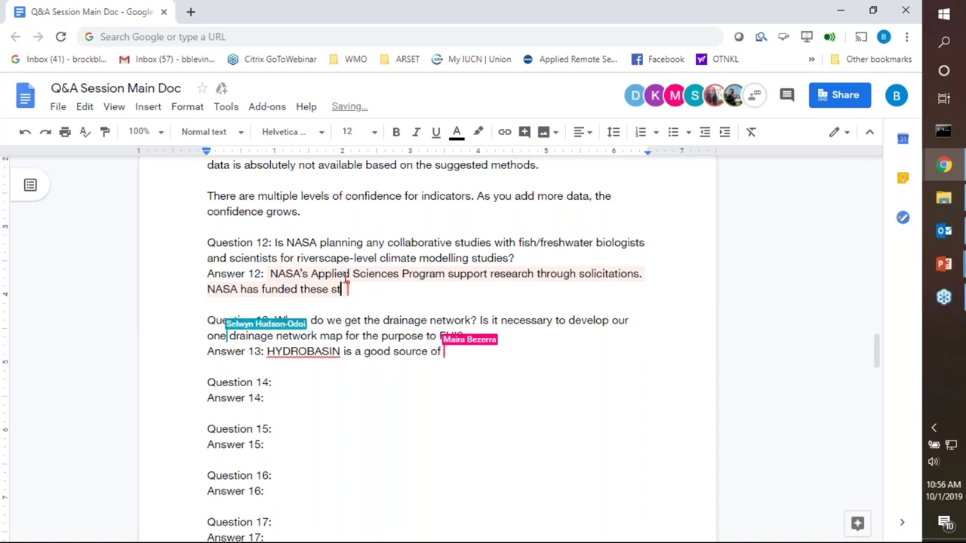
{"action": "key", "text": "BackSpace"}
{"action": "key", "text": "BackSpace"}
{"action": "type", "text": "udies."}
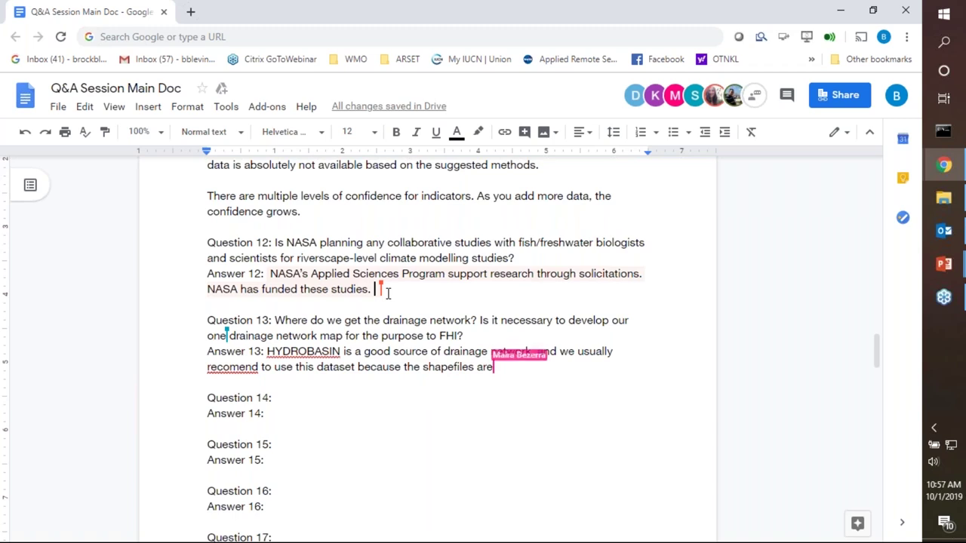
- Append "We do not have an internal directive to do so outside of the solicitation guidelines themselves." to Answer 12
{"action": "type", "text": "We"}
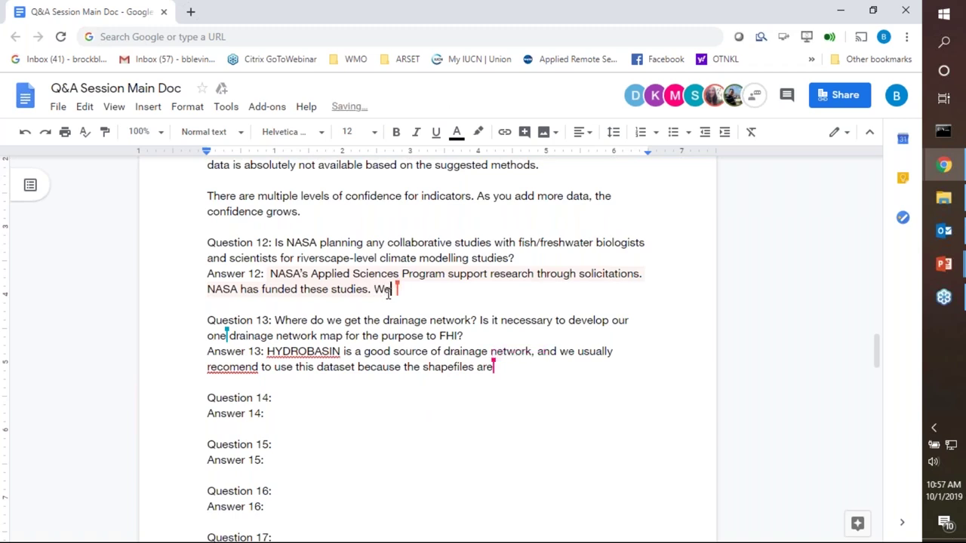
{"action": "type", "text": " do not have "}
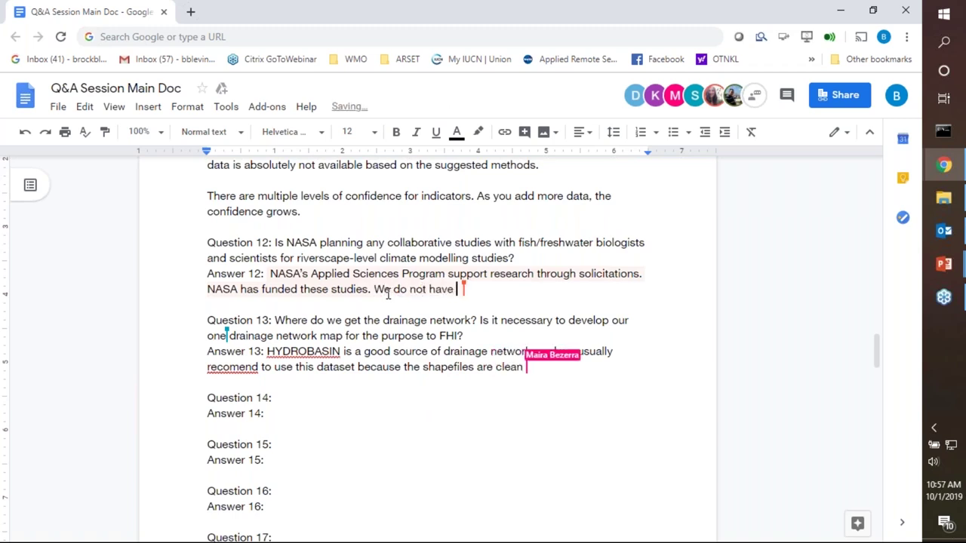
{"action": "type", "text": "an internal"}
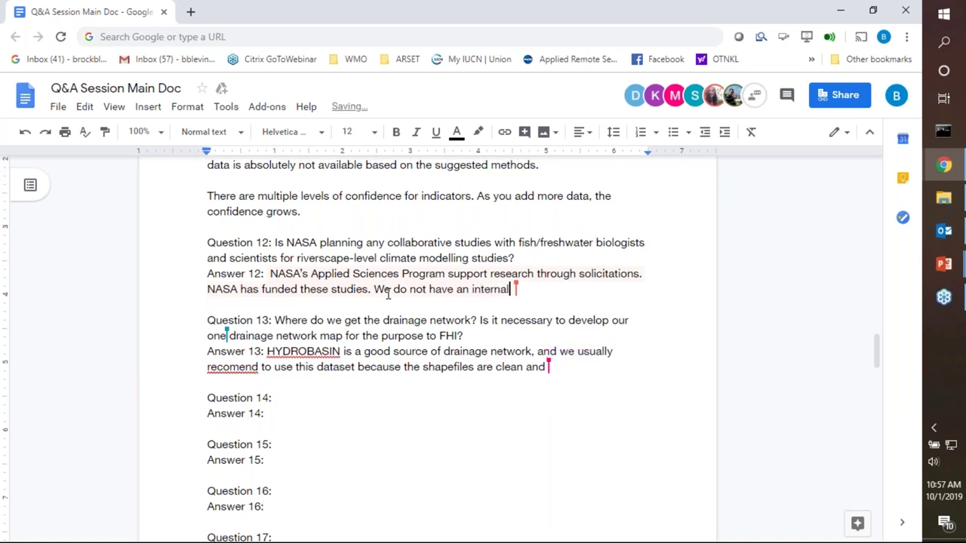
{"action": "type", "text": " directive "}
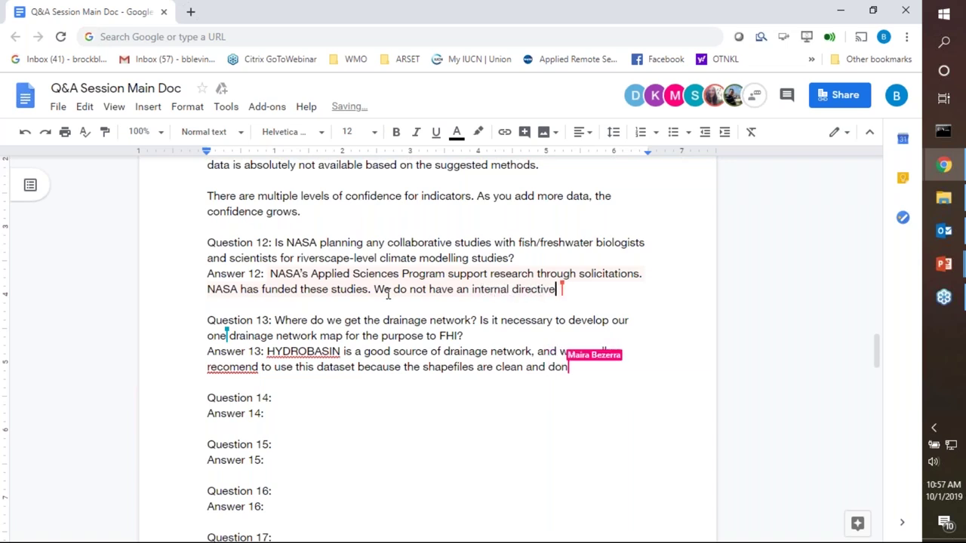
{"action": "type", "text": "to d"}
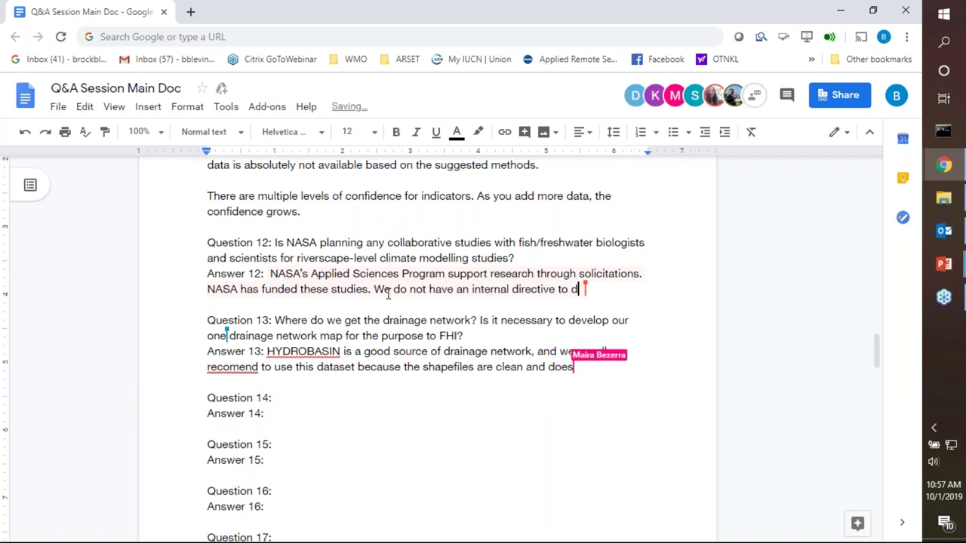
{"action": "type", "text": "o so outside"}
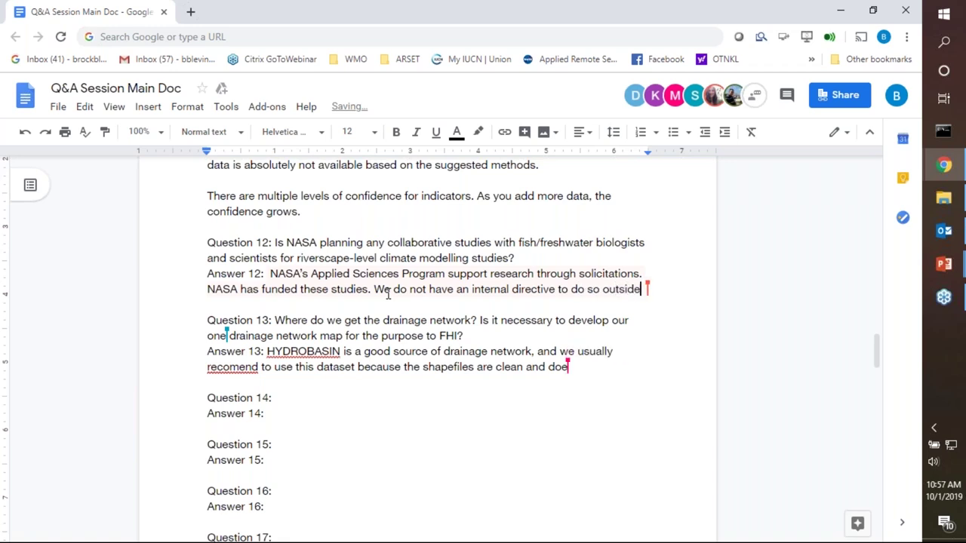
{"action": "type", "text": " of the so"}
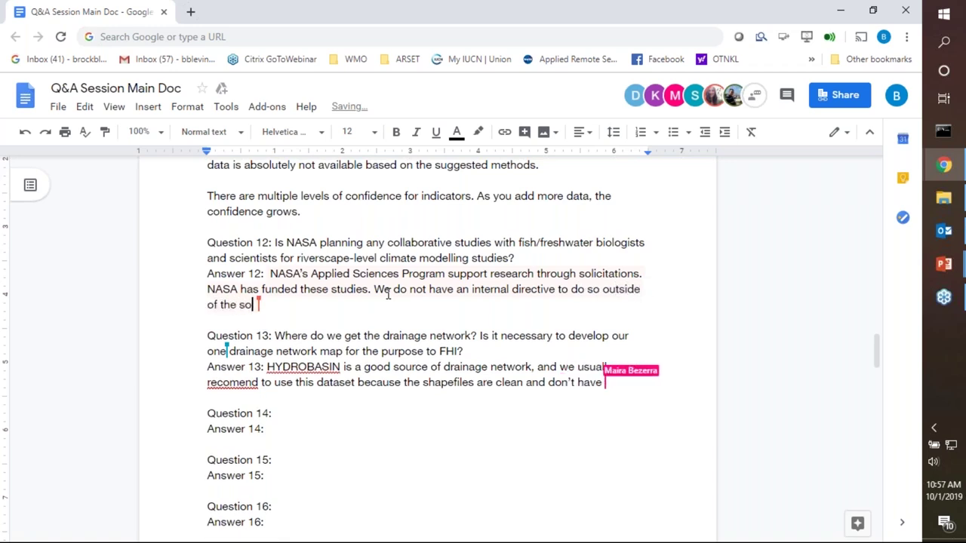
{"action": "type", "text": "licitations"}
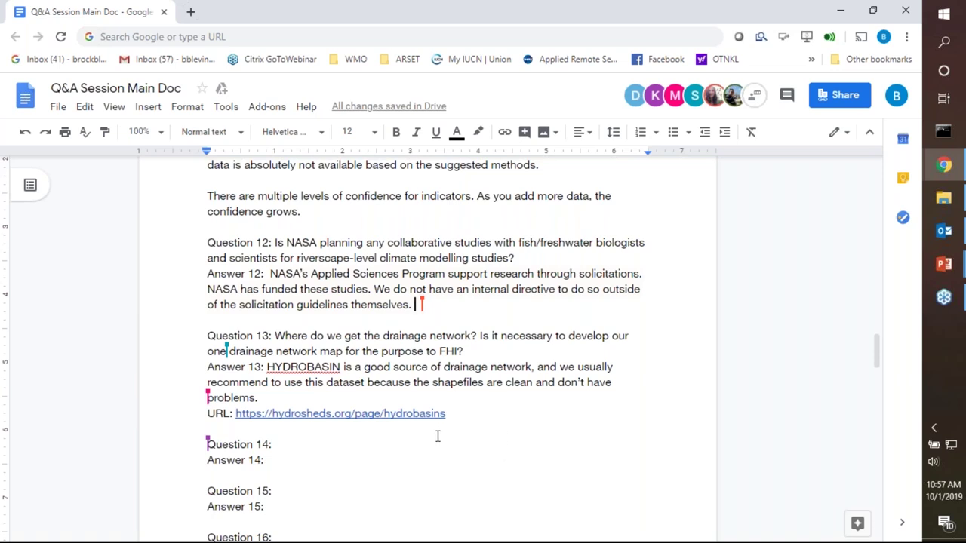
- Add "HYDROBASIN is derived from SRTM so very physically accurate." to Answer 13 above the URL line, correcting the misspelled "very"
{"action": "left_click", "coordinate": [297, 397]}
{"action": "type", "text": "H"}
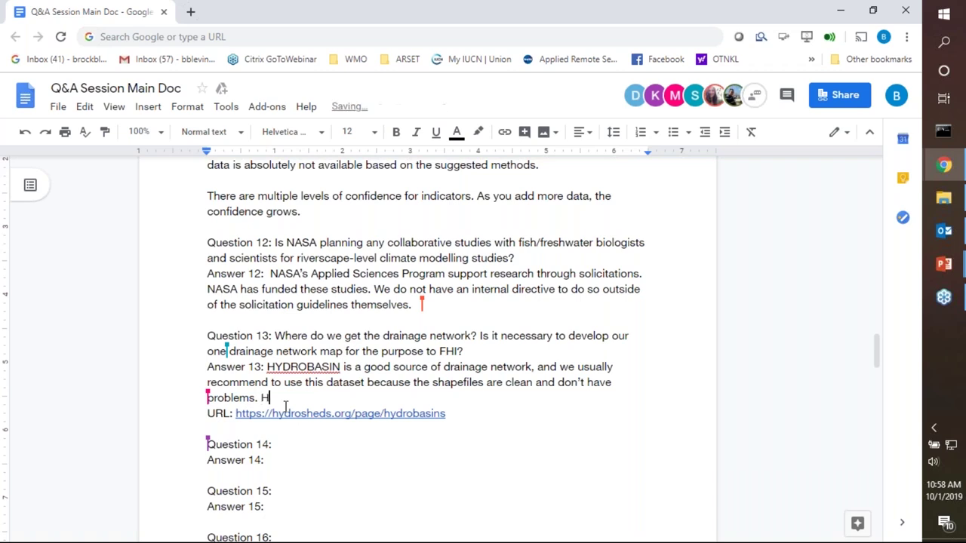
{"action": "type", "text": "YDROBASIN is deri"}
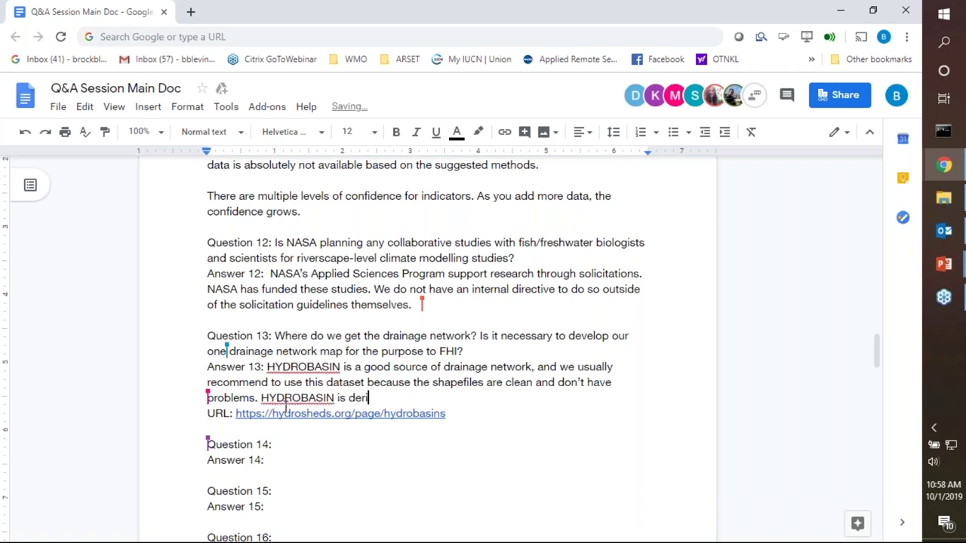
{"action": "type", "text": "ved from SRTM"}
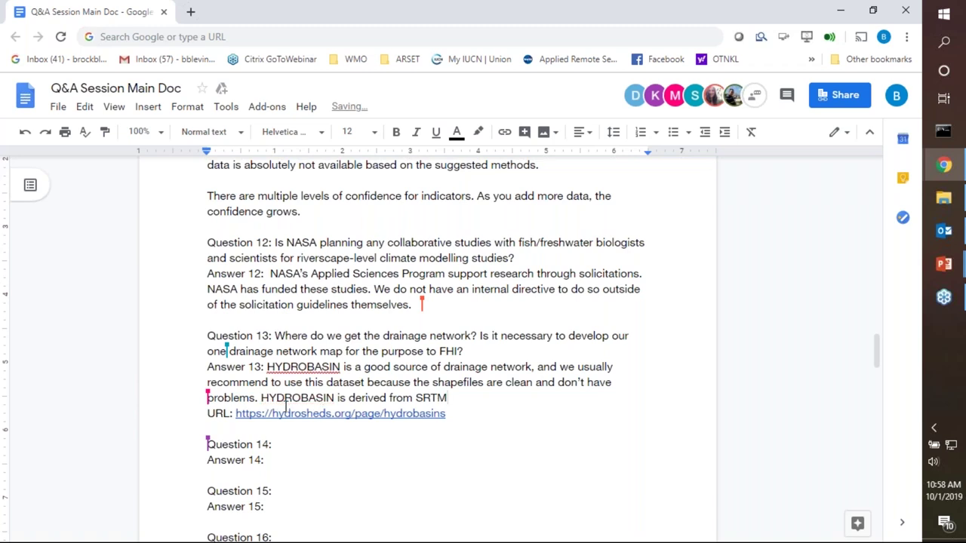
{"action": "type", "text": " so vety p"}
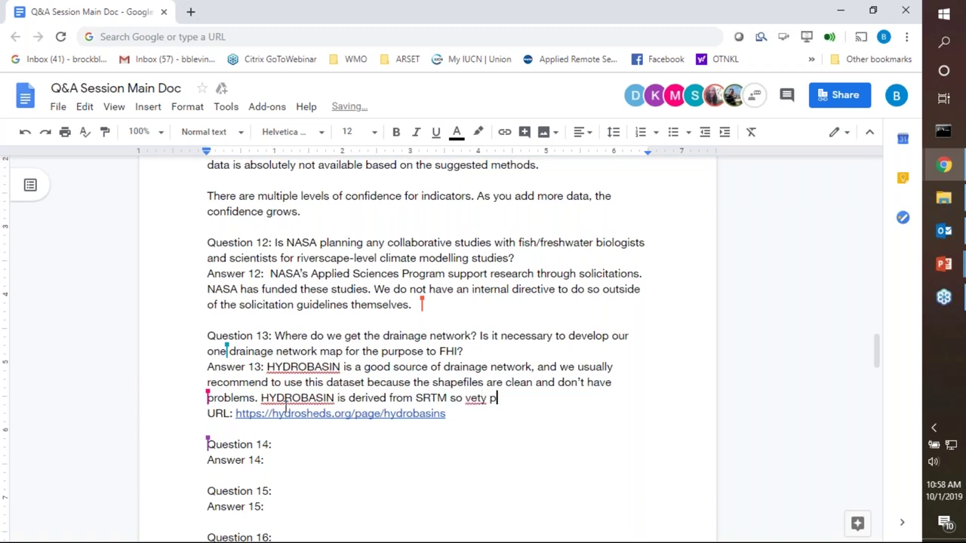
{"action": "type", "text": "hysically accurate."}
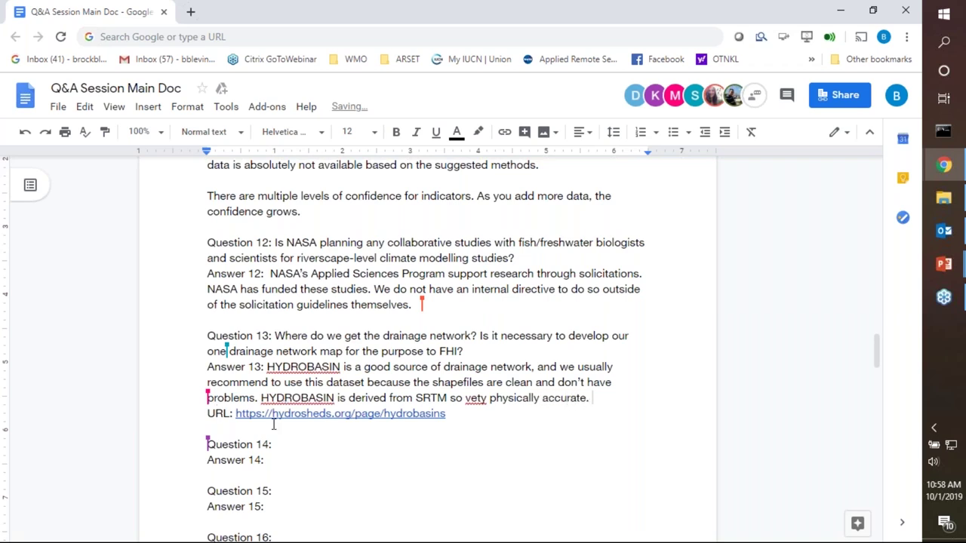
{"action": "left_click", "coordinate": [484, 400]}
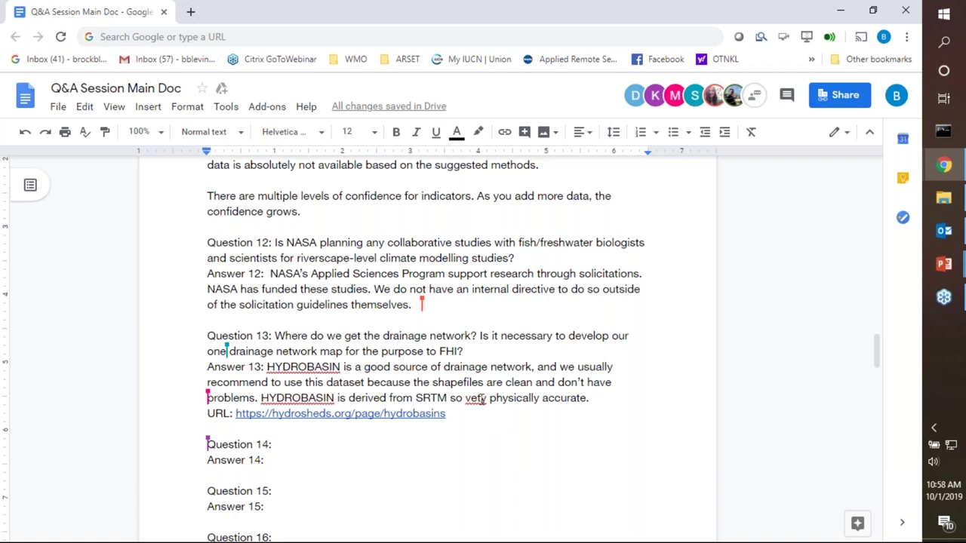
{"action": "key", "text": "BackSpace"}
{"action": "type", "text": "r"}
{"action": "left_click", "coordinate": [607, 402]}
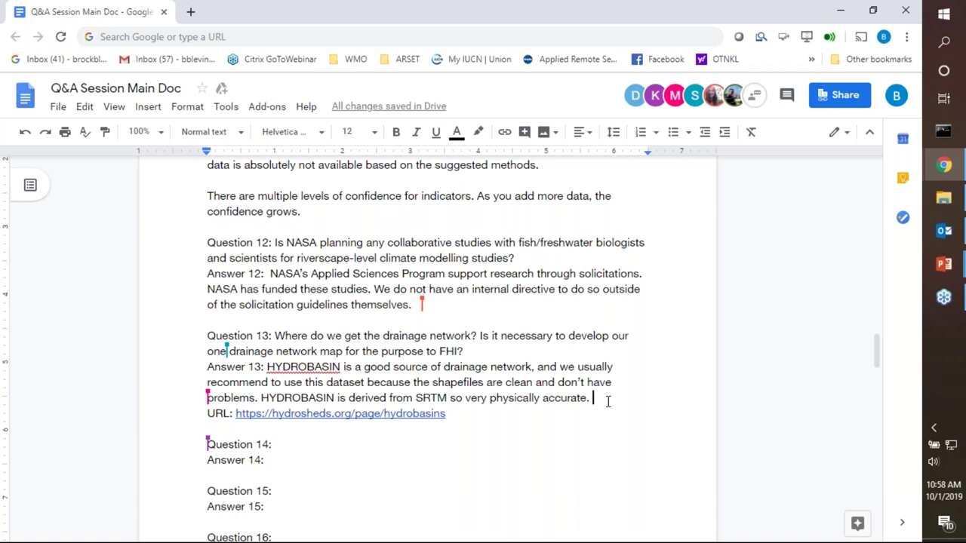
{"action": "key", "text": "shift+Down"}
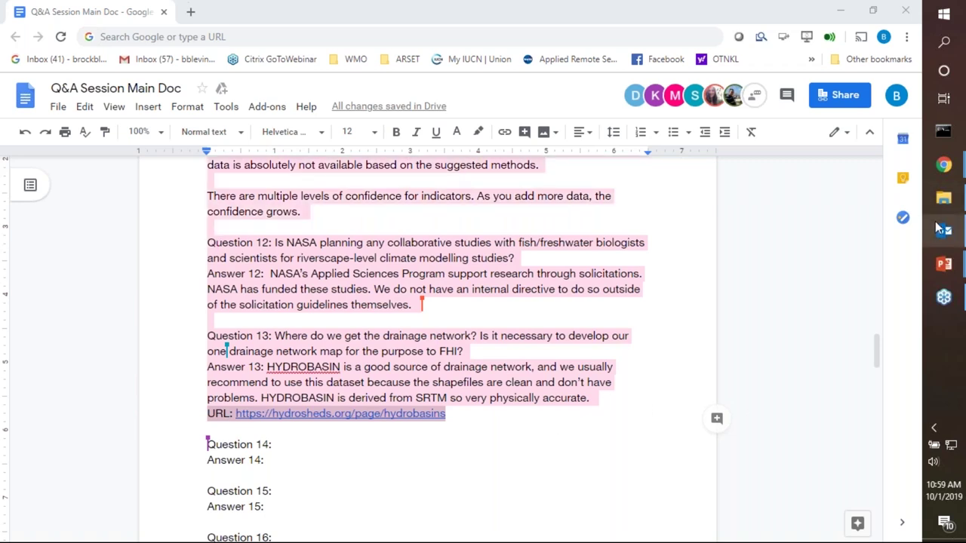
- Switch to the browser window with the ARSET website and open its Online Trainings list
{"action": "mouse_move", "coordinate": [952, 169]}
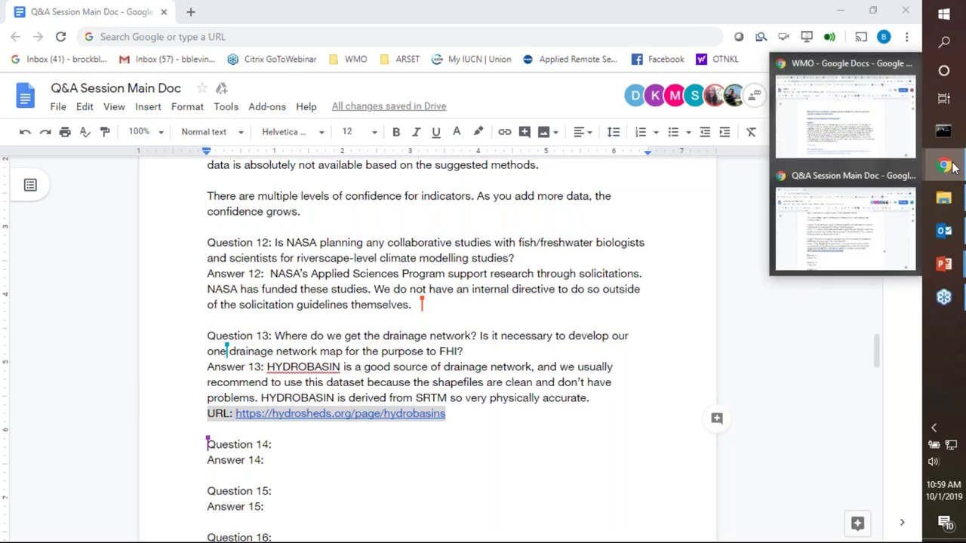
{"action": "left_click", "coordinate": [880, 143]}
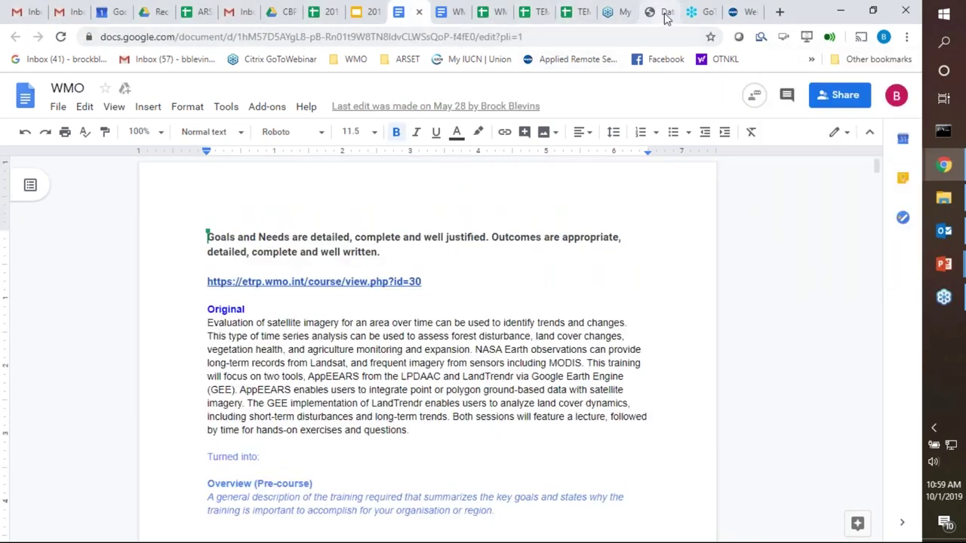
{"action": "left_click", "coordinate": [725, 12]}
{"action": "scroll", "coordinate": [528, 377], "scroll_direction": "up", "scroll_amount": 7}
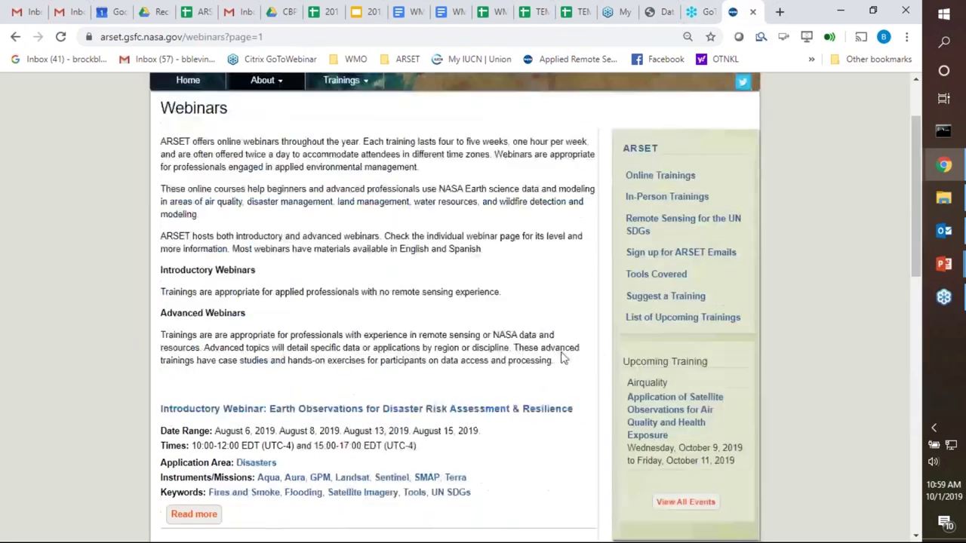
{"action": "scroll", "coordinate": [615, 370], "scroll_direction": "down", "scroll_amount": 1}
{"action": "scroll", "coordinate": [615, 370], "scroll_direction": "up", "scroll_amount": 2}
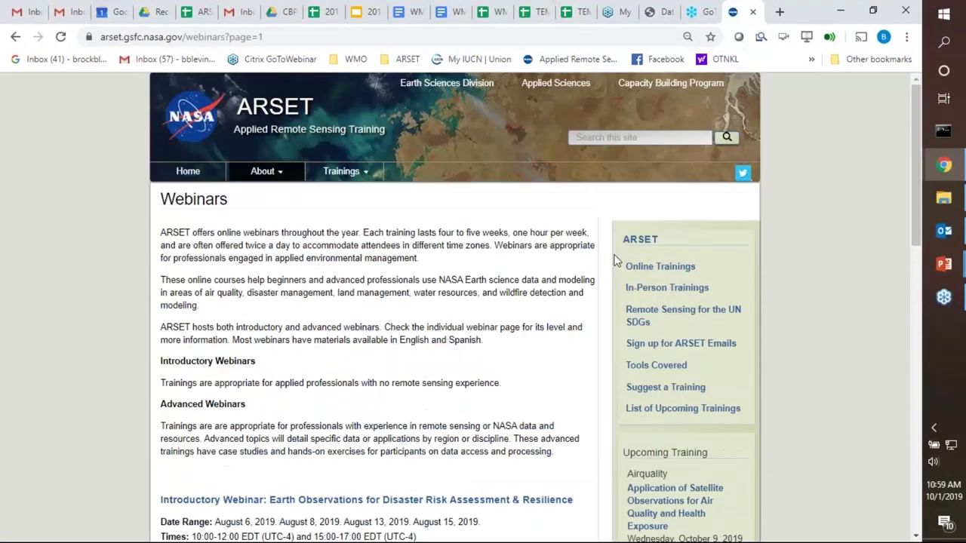
{"action": "left_click", "coordinate": [627, 267]}
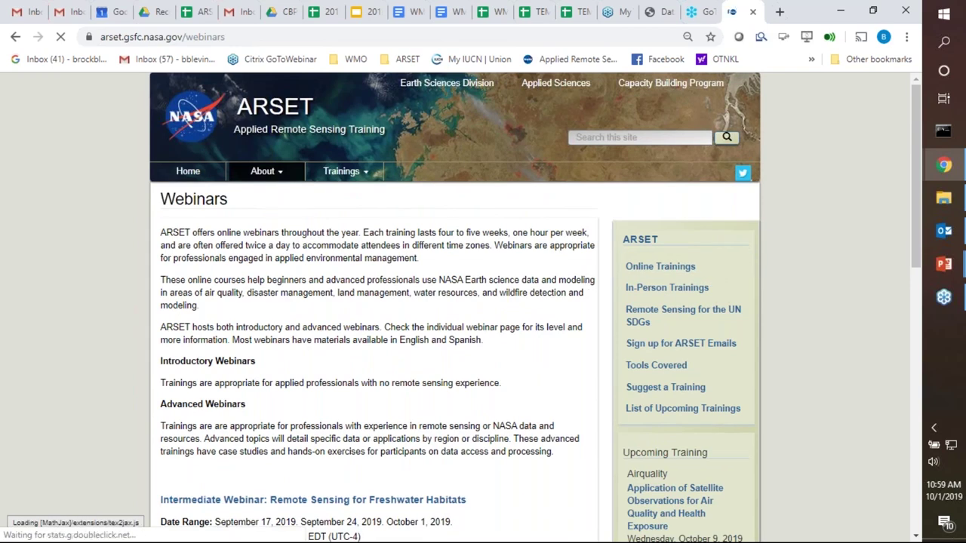
{"action": "left_click", "coordinate": [642, 268]}
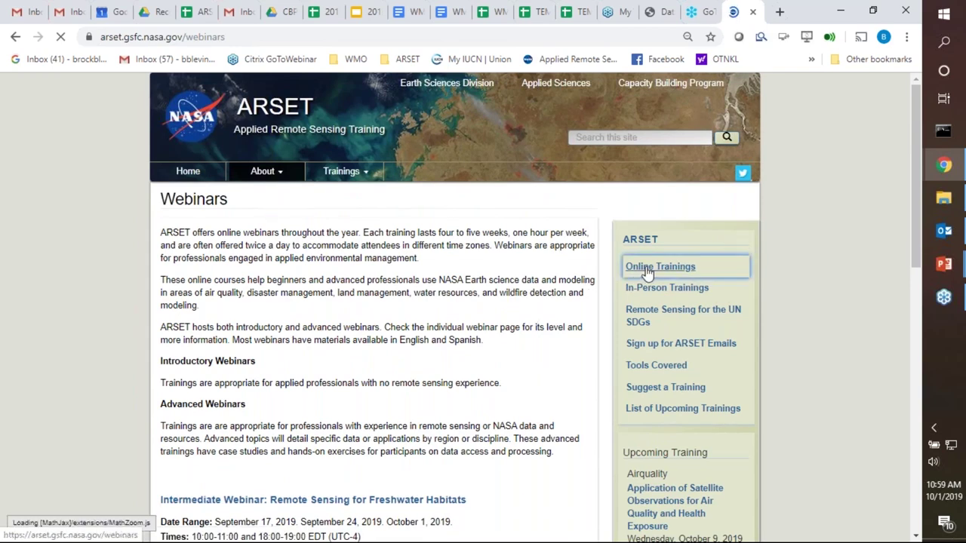
- Open the Intermediate Webinar: Remote Sensing for Freshwater Habitats page and locate the Part Three materials
{"action": "scroll", "coordinate": [450, 367], "scroll_direction": "down", "scroll_amount": 4}
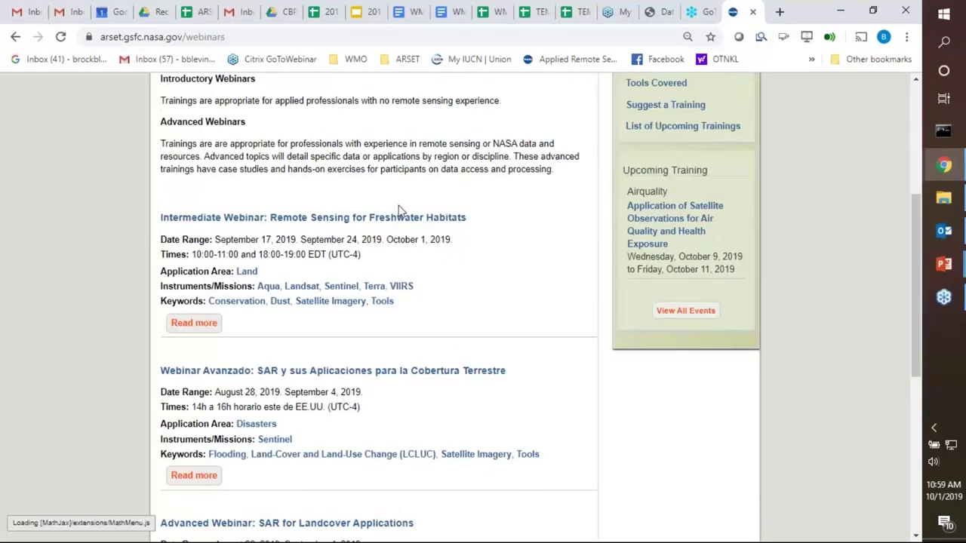
{"action": "left_click", "coordinate": [401, 219]}
{"action": "scroll", "coordinate": [478, 383], "scroll_direction": "down", "scroll_amount": 6}
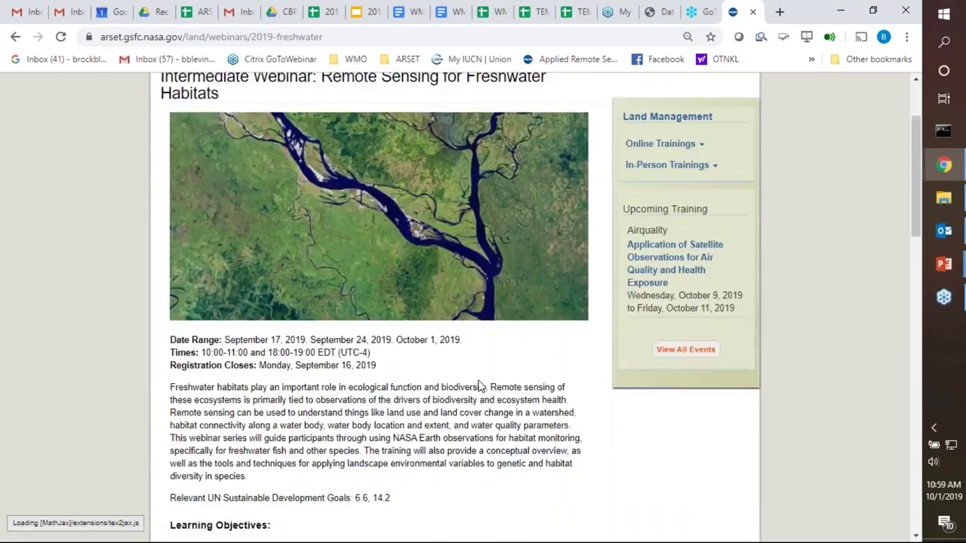
{"action": "scroll", "coordinate": [484, 382], "scroll_direction": "down", "scroll_amount": 9}
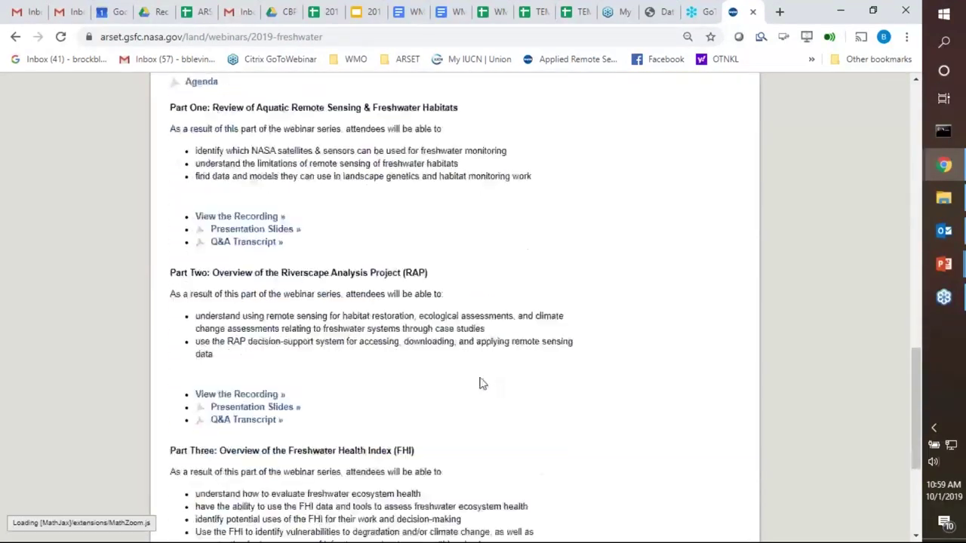
{"action": "scroll", "coordinate": [476, 381], "scroll_direction": "down", "scroll_amount": 1}
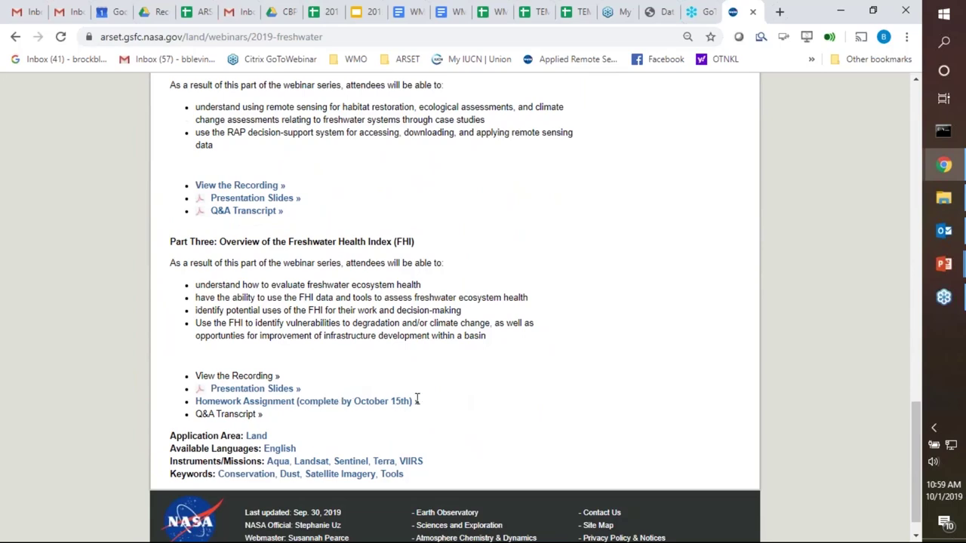
- Highlight the Homework Assignment and View the Recording entries under Part Three, and clear the selection
{"action": "left_click_drag", "start_coordinate": [419, 401], "coordinate": [195, 401]}
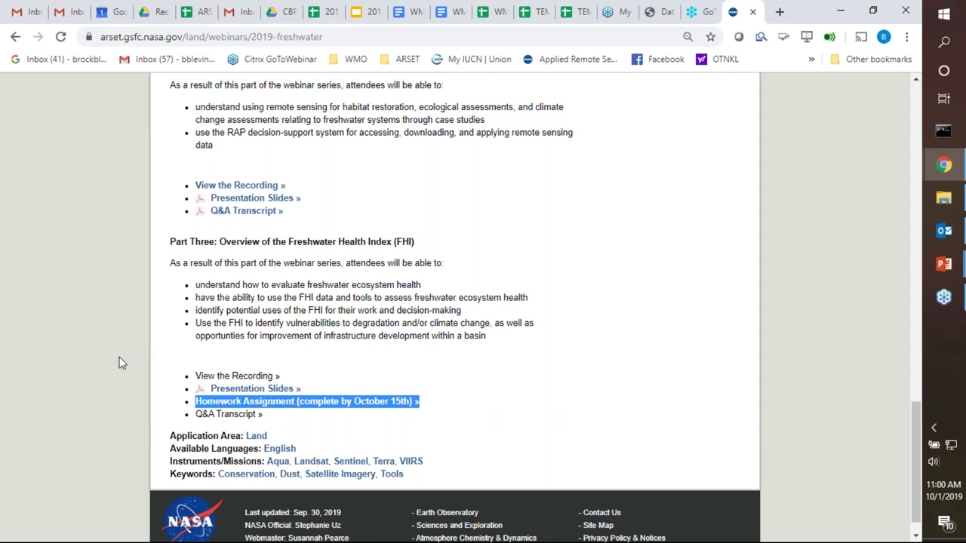
{"action": "scroll", "coordinate": [129, 354], "scroll_direction": "up", "scroll_amount": 1}
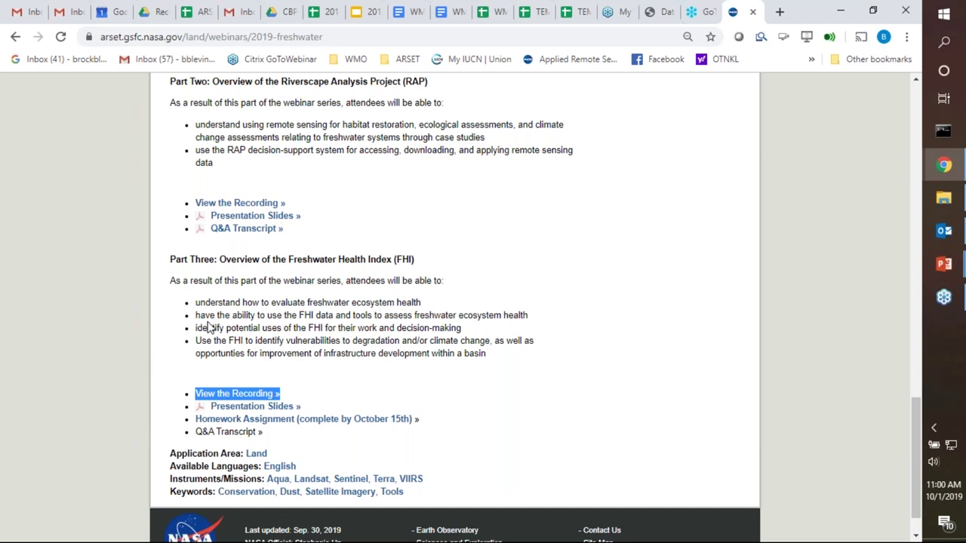
{"action": "left_click", "coordinate": [148, 341]}
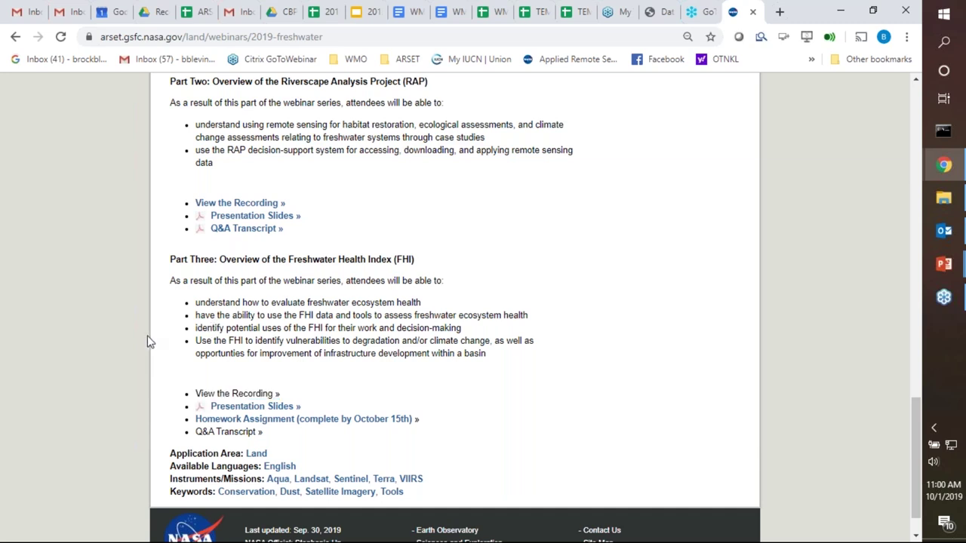